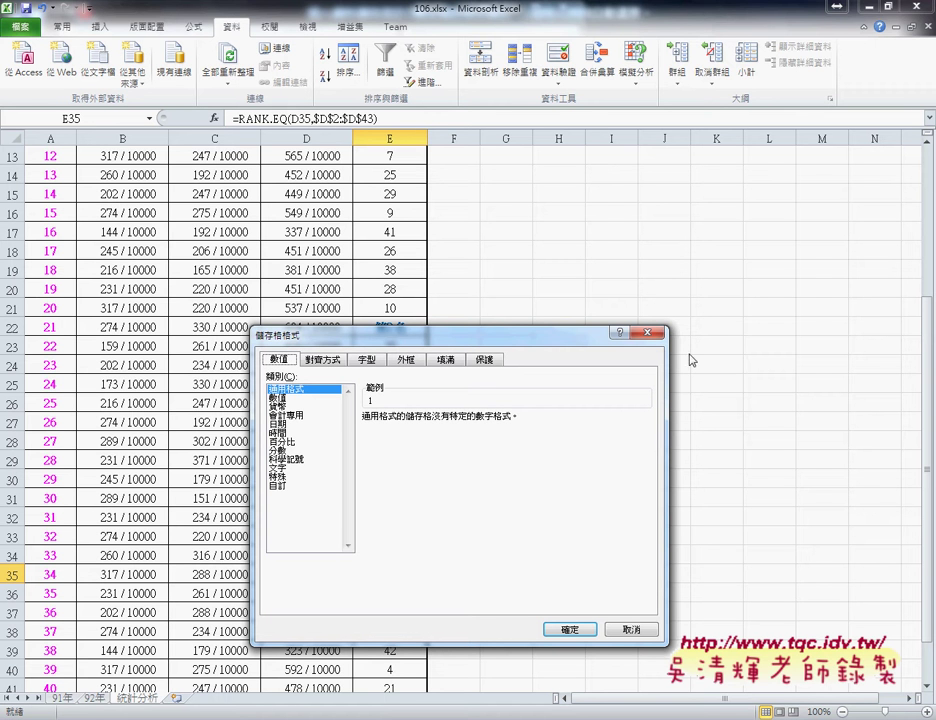
# Close the Format Cells dialog, switch to EXD01.xlsx and select the rank cells E2:E43
pyautogui.click(649, 333)
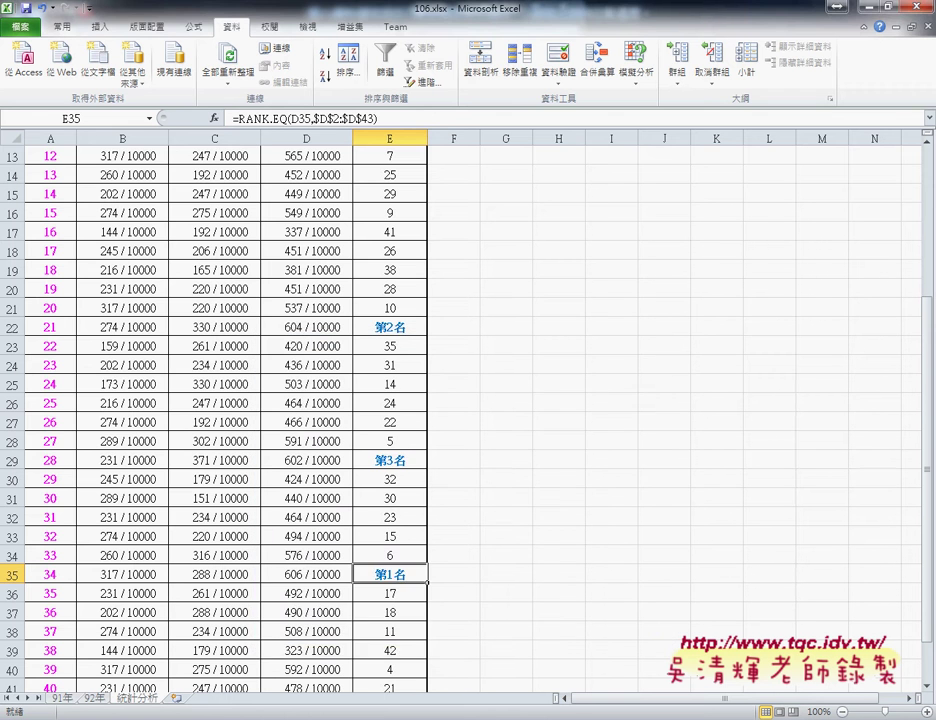
pyautogui.click(432, 688)
pyautogui.scroll(3, 457, 607)
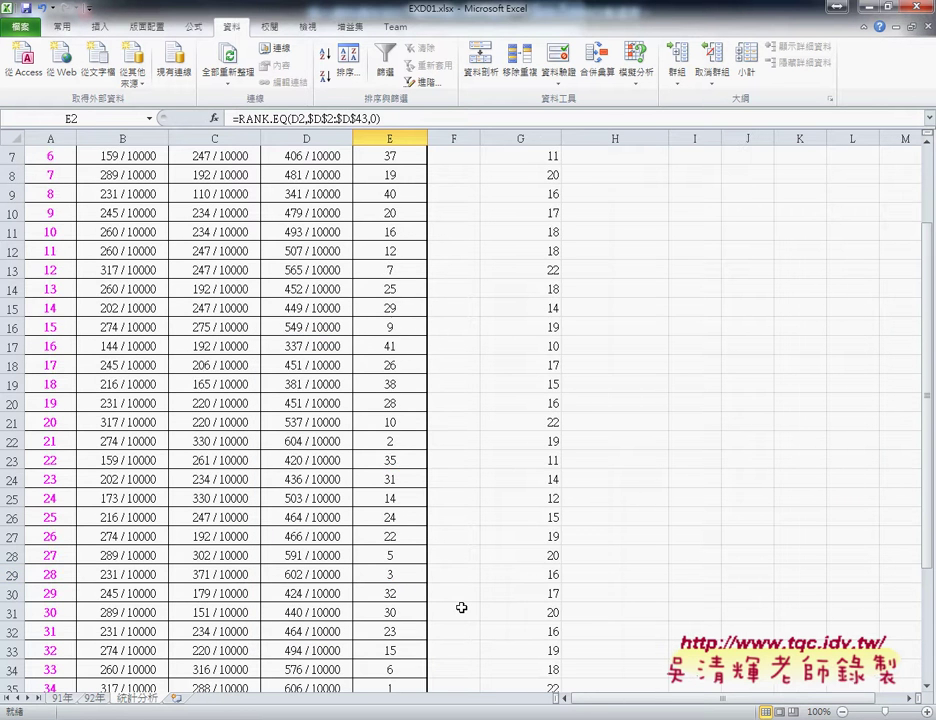
pyautogui.scroll(2, 457, 607)
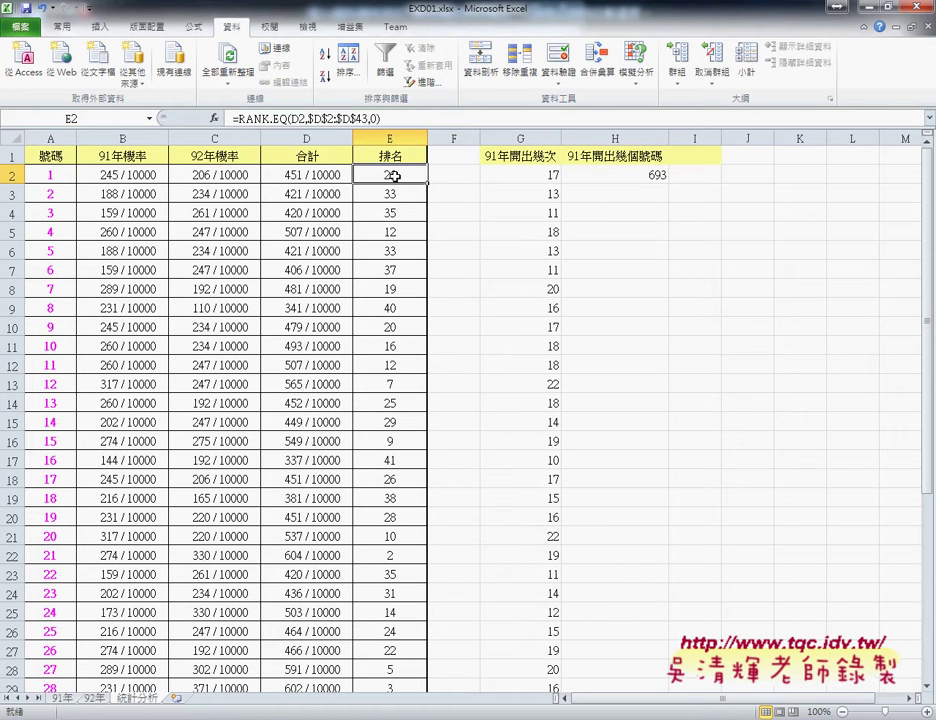
pyautogui.scroll(-6, 378, 365)
pyautogui.scroll(-5, 435, 369)
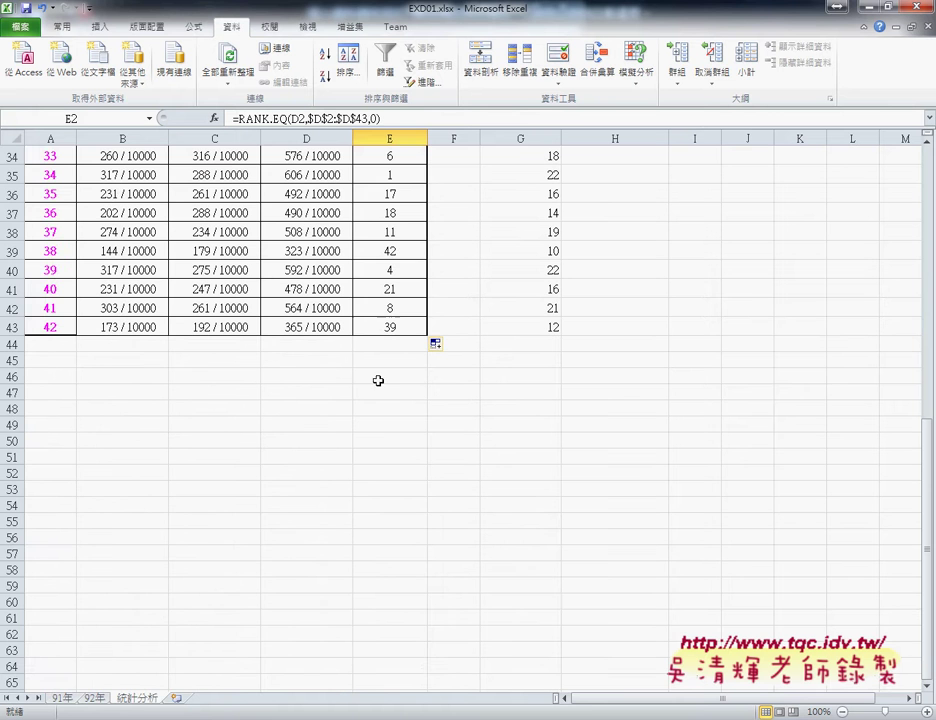
pyautogui.keyDown('shift'); pyautogui.click(406, 328); pyautogui.keyUp('shift')
pyautogui.scroll(11, 406, 328)
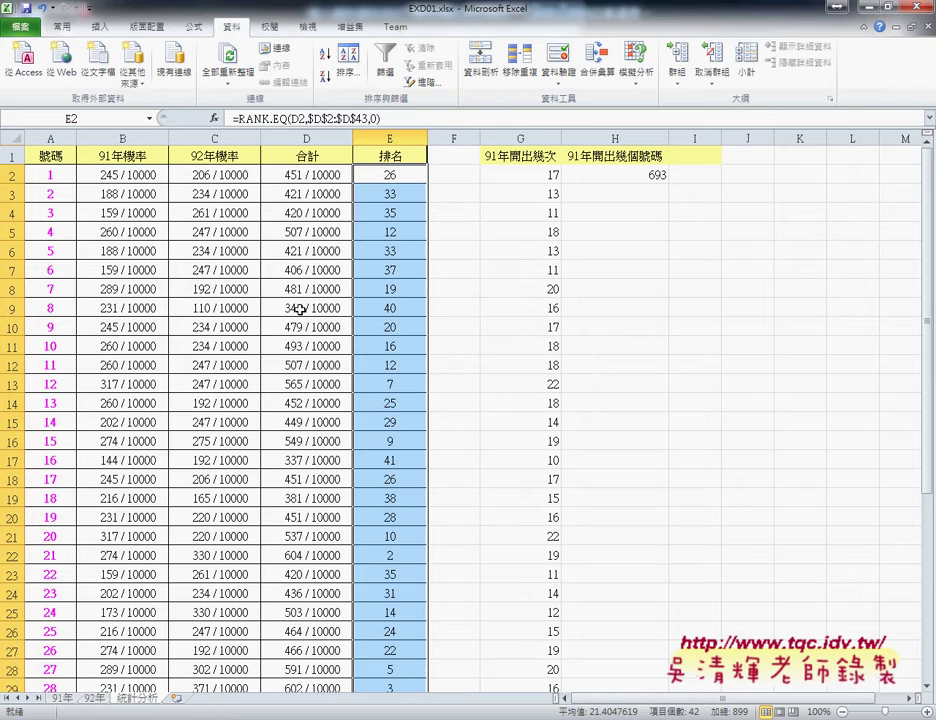
# Open a New Formatting Rule from Home > Conditional Formatting for the selected 排名 ranks
pyautogui.click(62, 26)
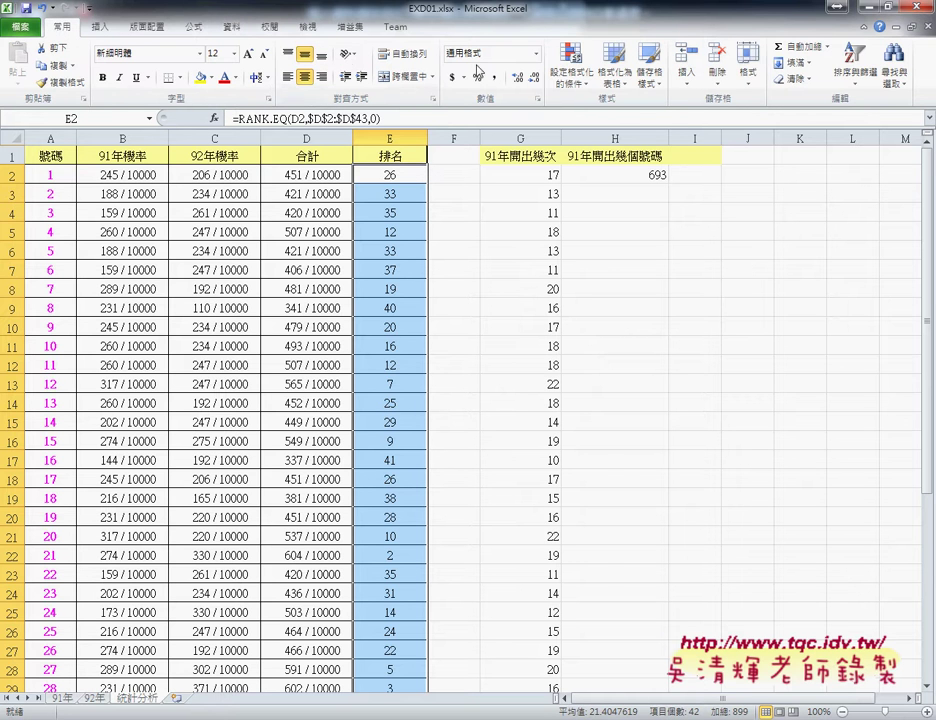
pyautogui.click(576, 80)
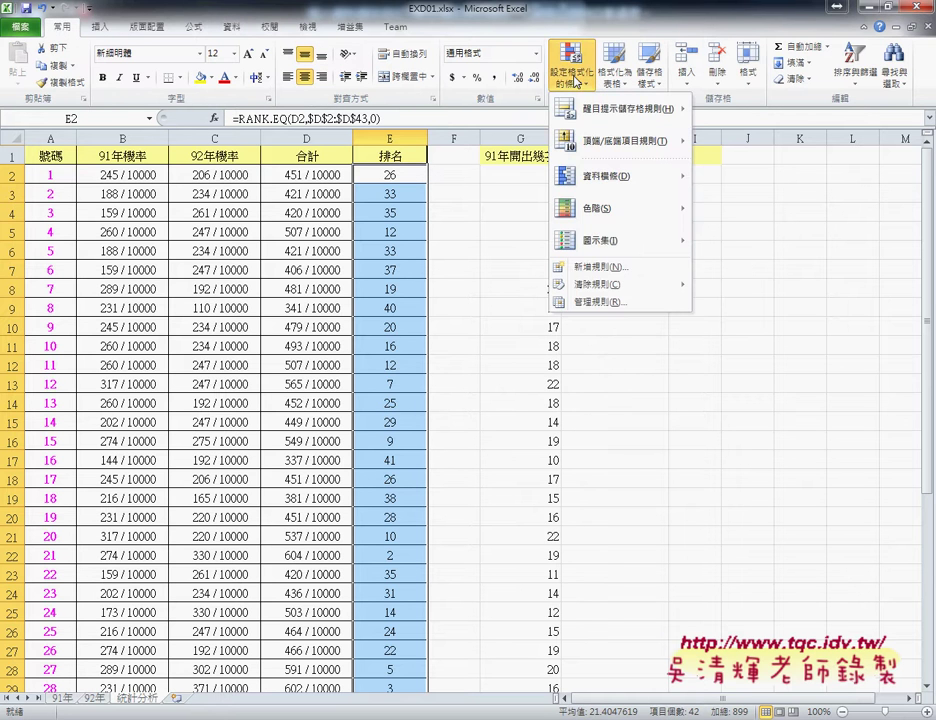
pyautogui.click(607, 267)
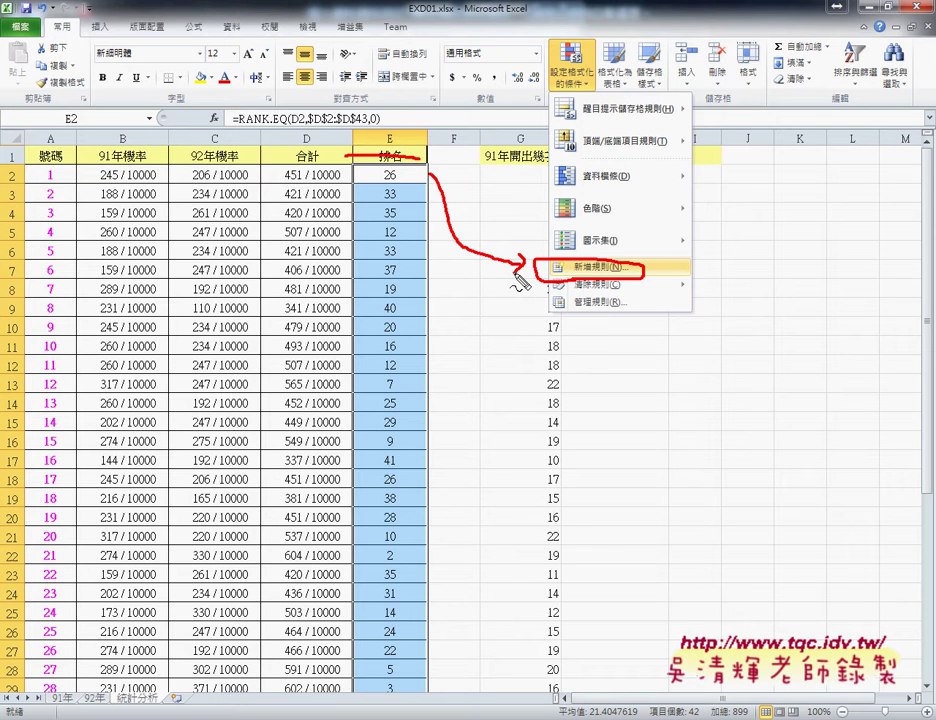
pyautogui.press('Escape')
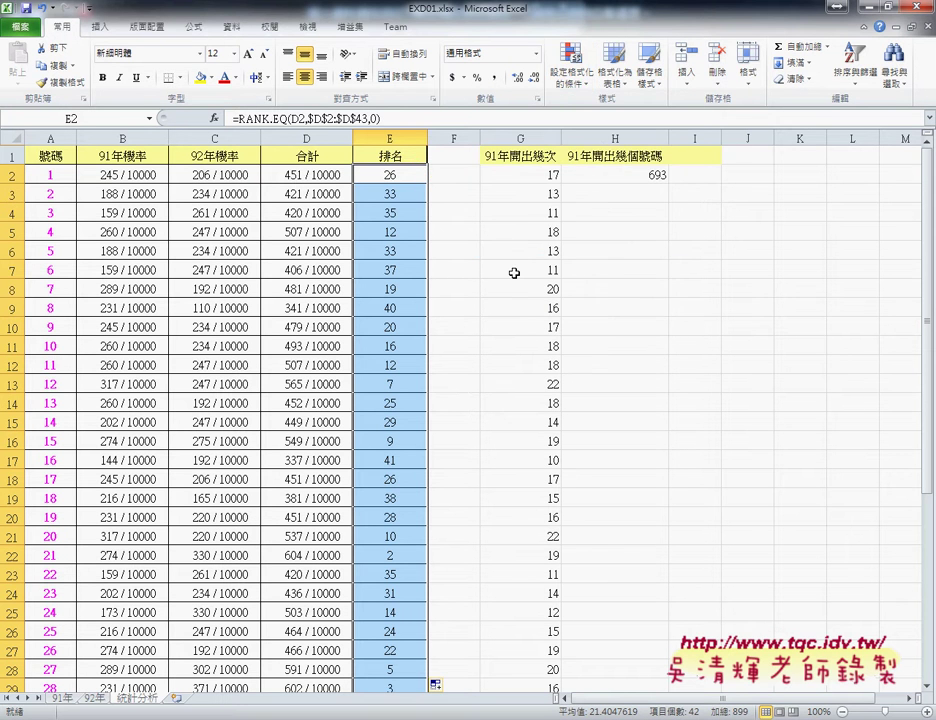
pyautogui.click(571, 62)
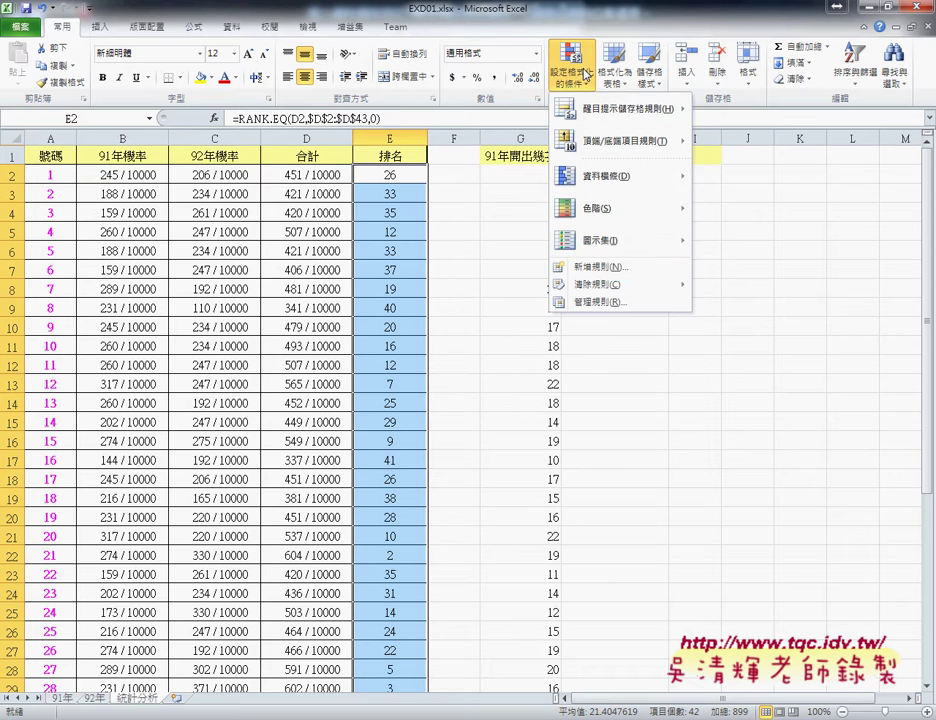
pyautogui.click(601, 270)
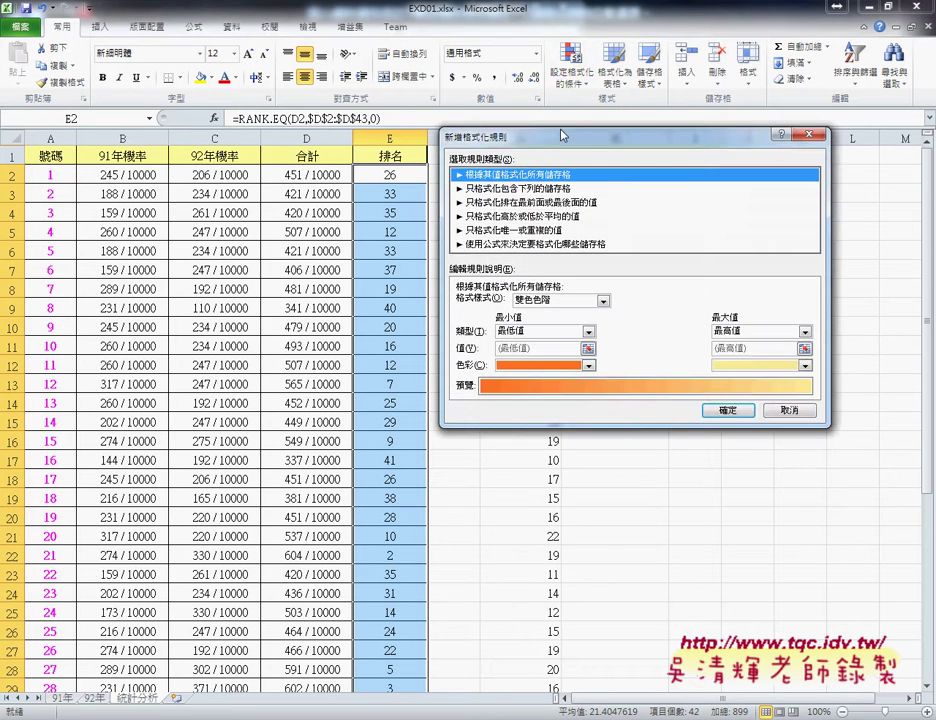
# Set the rule to format only cells whose value is less than or equal to 3
pyautogui.moveTo(561, 135); pyautogui.dragTo(573, 130)
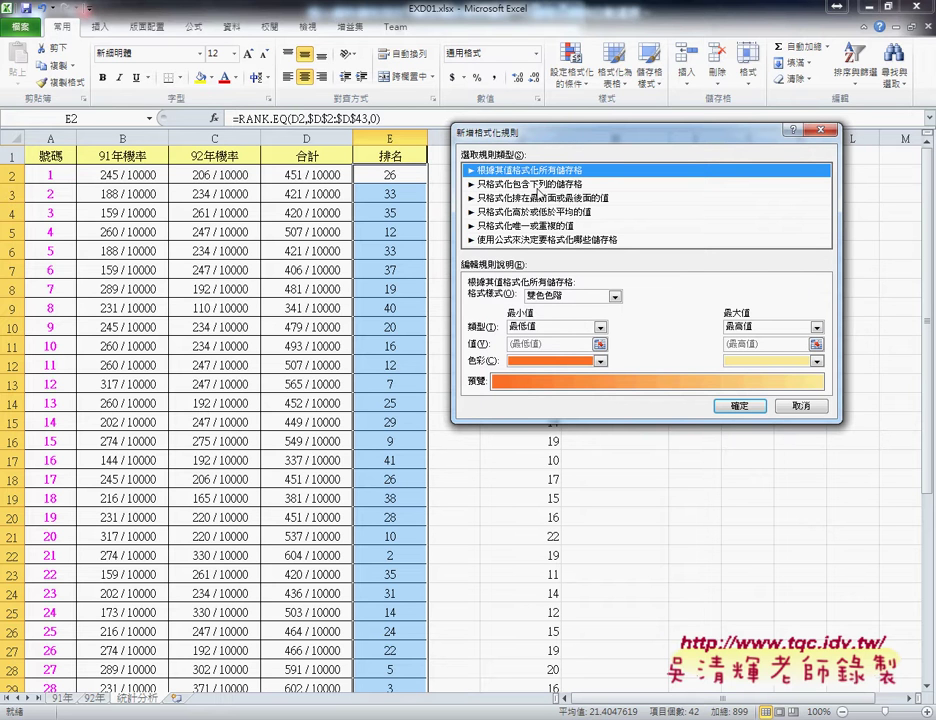
pyautogui.click(517, 186)
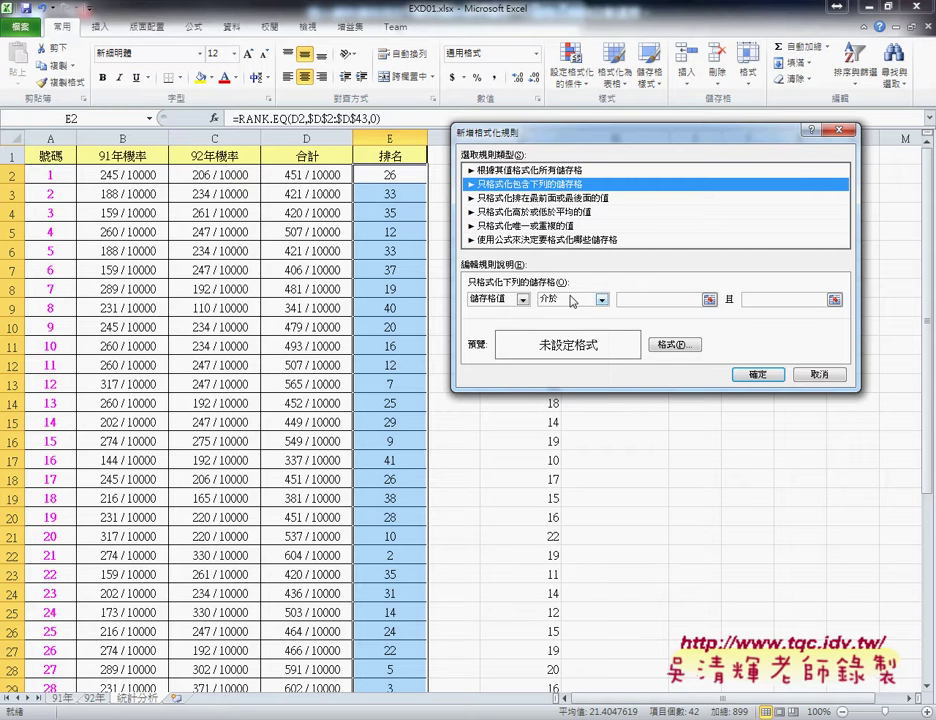
pyautogui.click(572, 301)
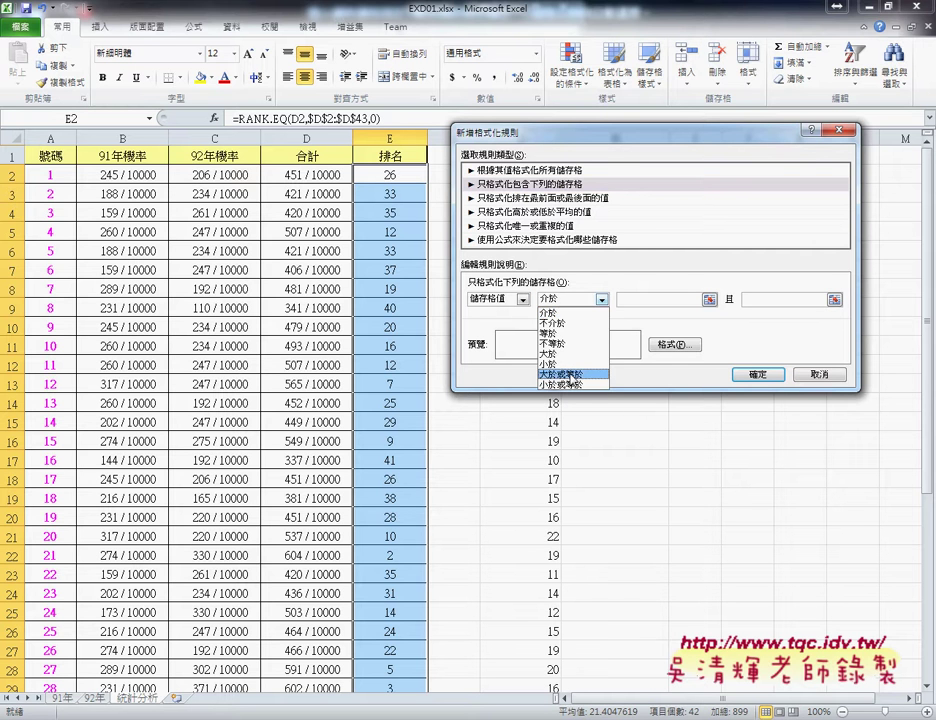
pyautogui.click(572, 386)
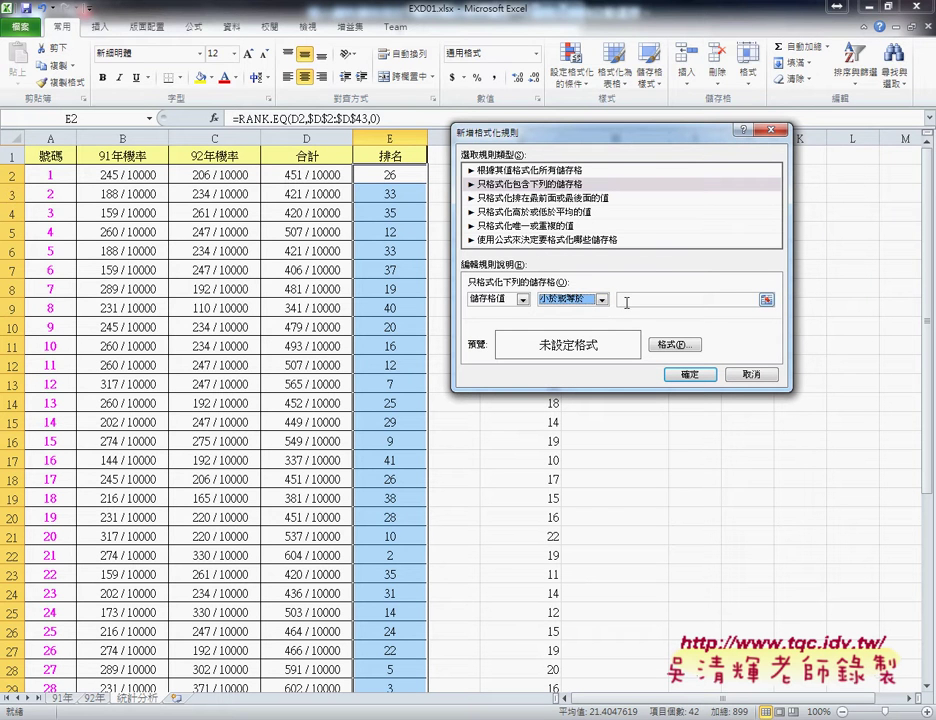
pyautogui.write('3')
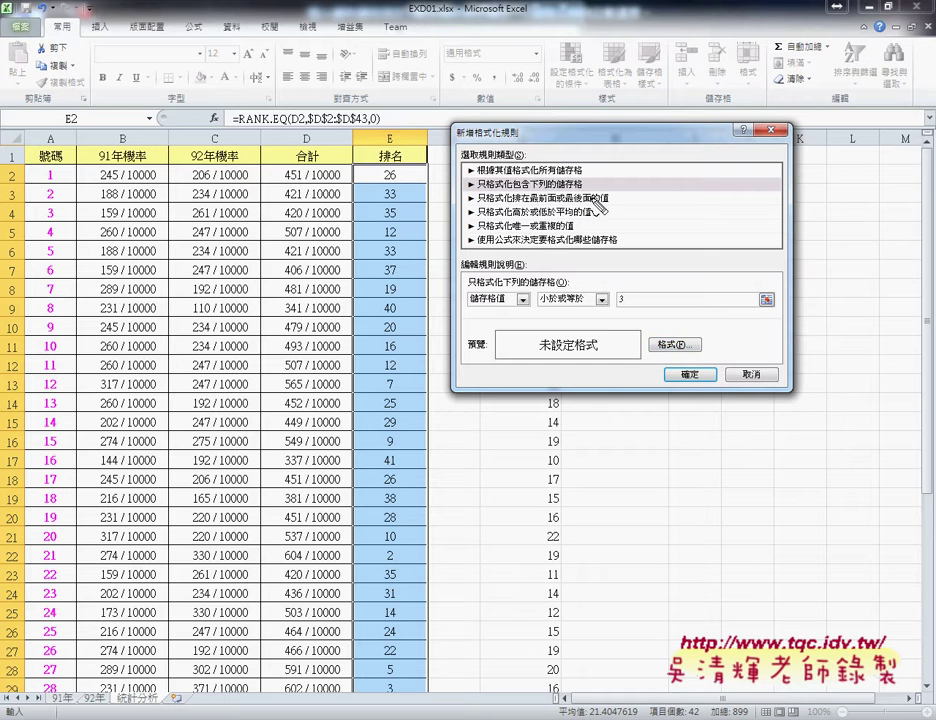
# Annotate the rule type, the ≤ 3 cell-value condition and the format setting, then clear the marks
pyautogui.moveTo(576, 188)
pyautogui.mouseDown()
pyautogui.moveTo(472, 198)
pyautogui.moveTo(462, 186)
pyautogui.mouseUp()
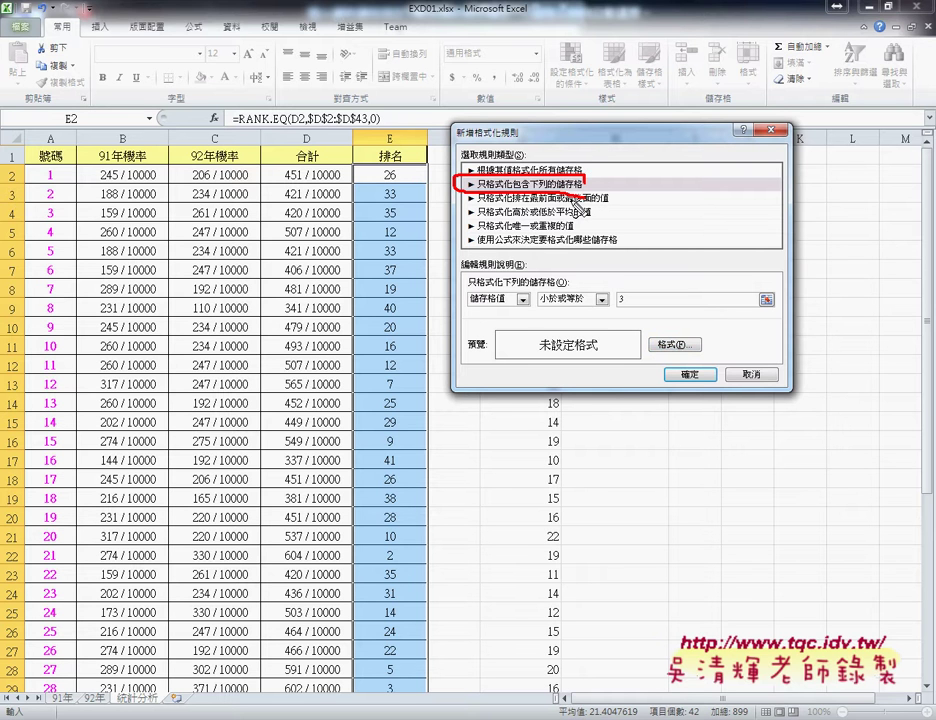
pyautogui.moveTo(472, 312)
pyautogui.mouseDown()
pyautogui.moveTo(512, 316)
pyautogui.moveTo(460, 296)
pyautogui.mouseUp()
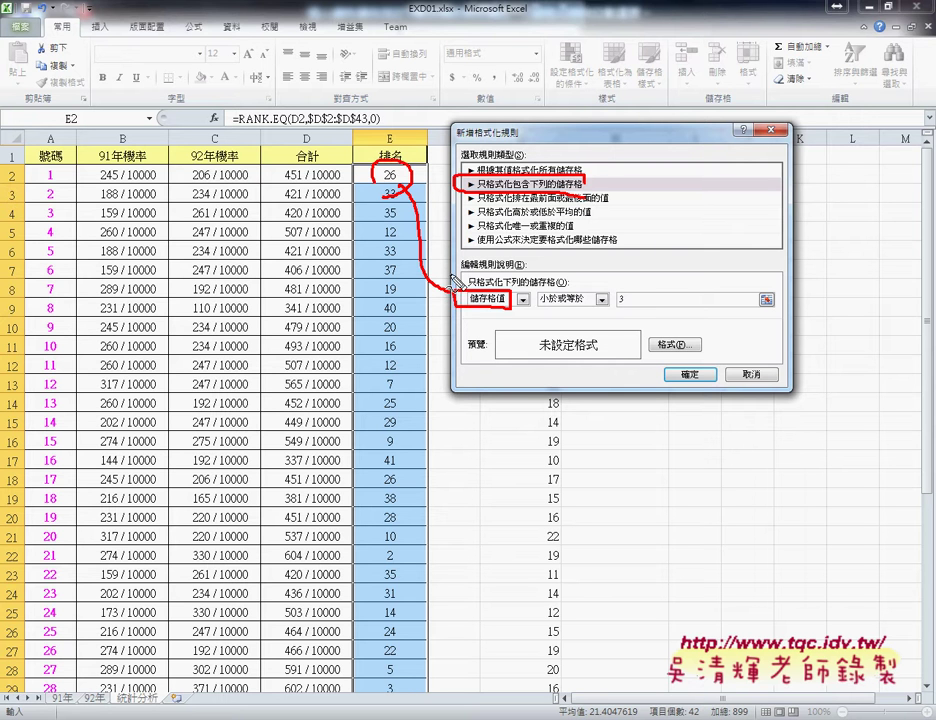
pyautogui.moveTo(380, 188); pyautogui.dragTo(452, 297)
pyautogui.moveTo(540, 309); pyautogui.dragTo(628, 309)
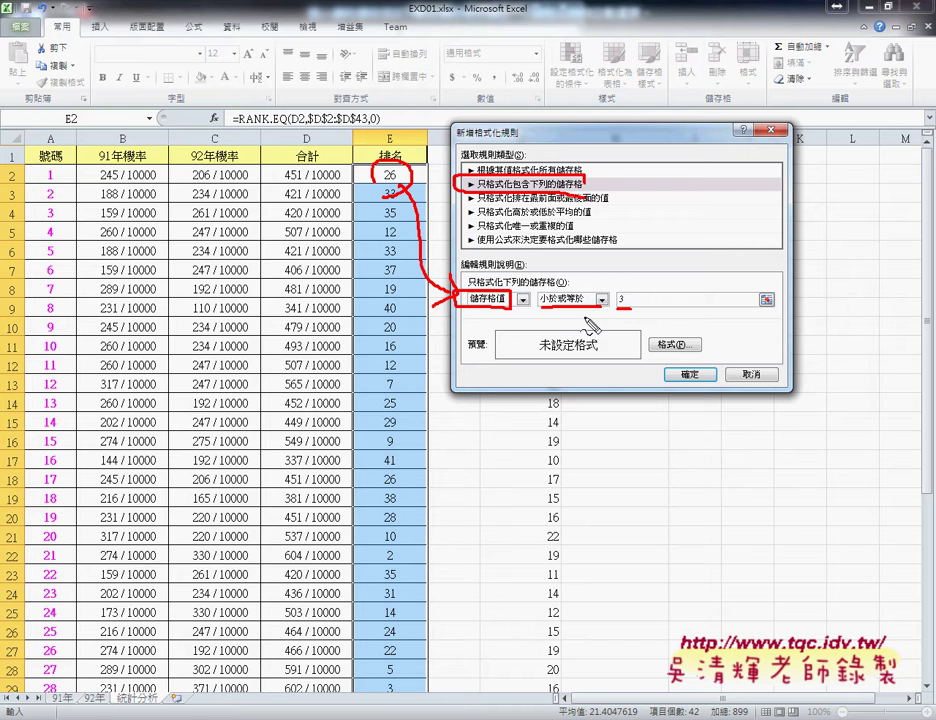
pyautogui.moveTo(683, 353)
pyautogui.mouseDown()
pyautogui.moveTo(656, 346)
pyautogui.moveTo(705, 356)
pyautogui.mouseUp()
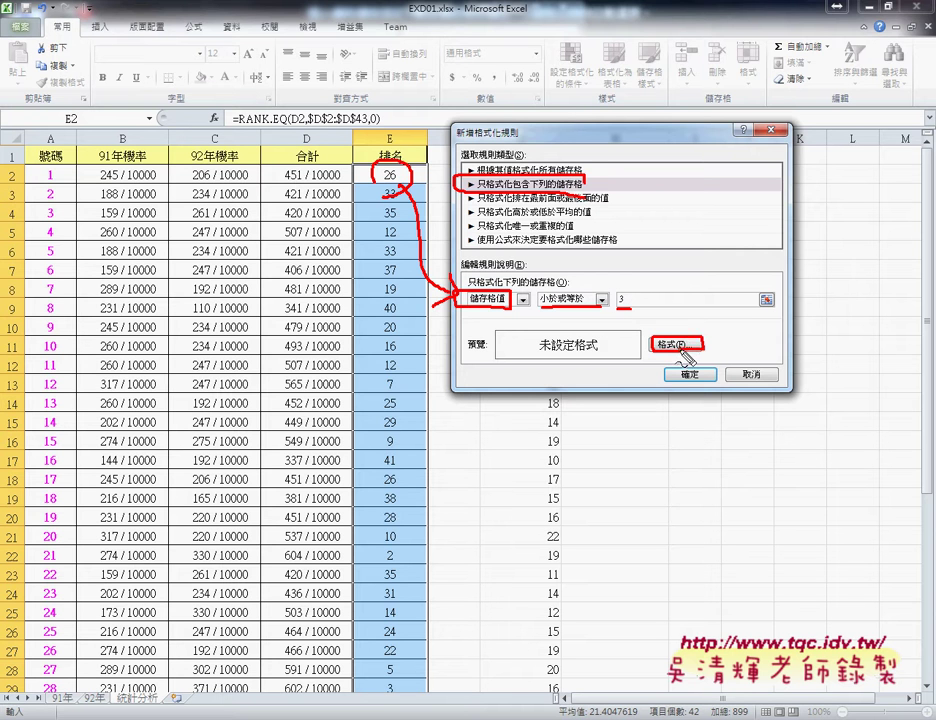
pyautogui.press('Escape')
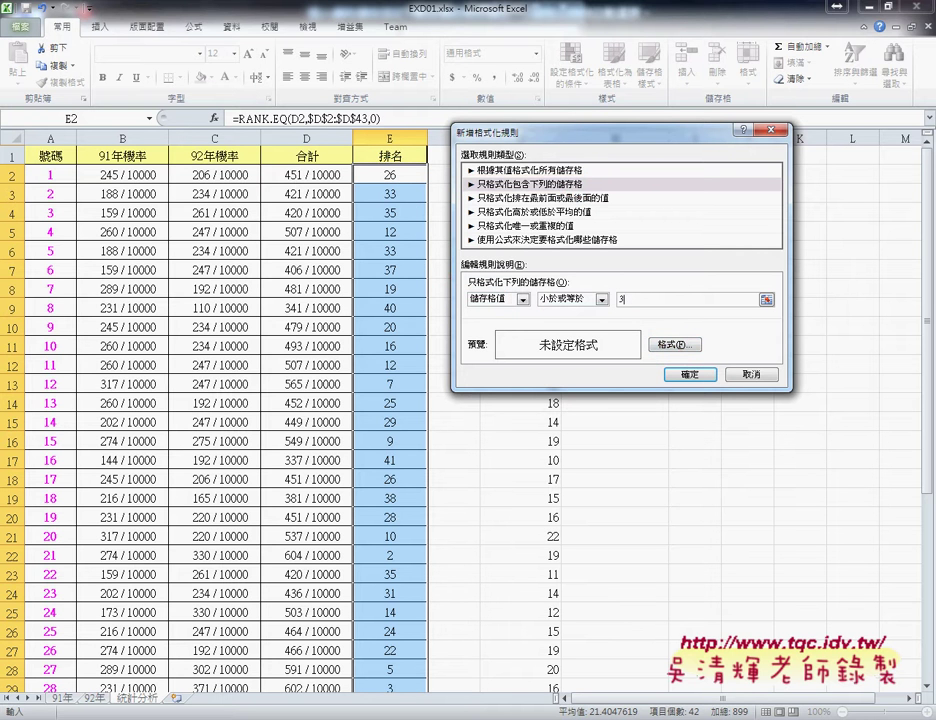
# Check the 第1名 labels in 106.xlsx, open the rule's Format Cells, then bring up the task PDF
pyautogui.click(359, 668)
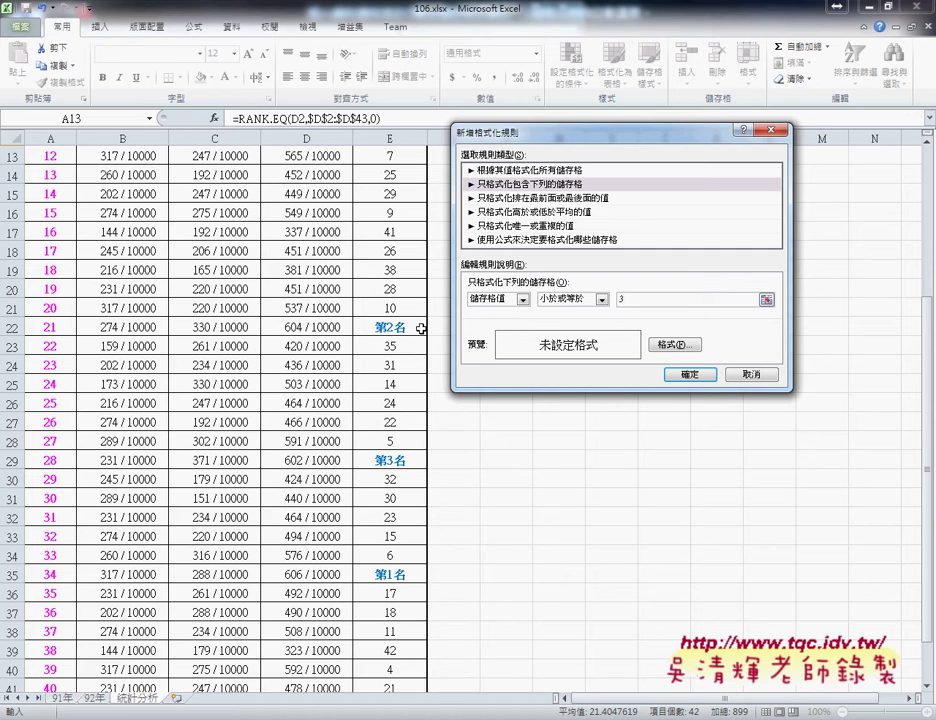
pyautogui.moveTo(472, 650)
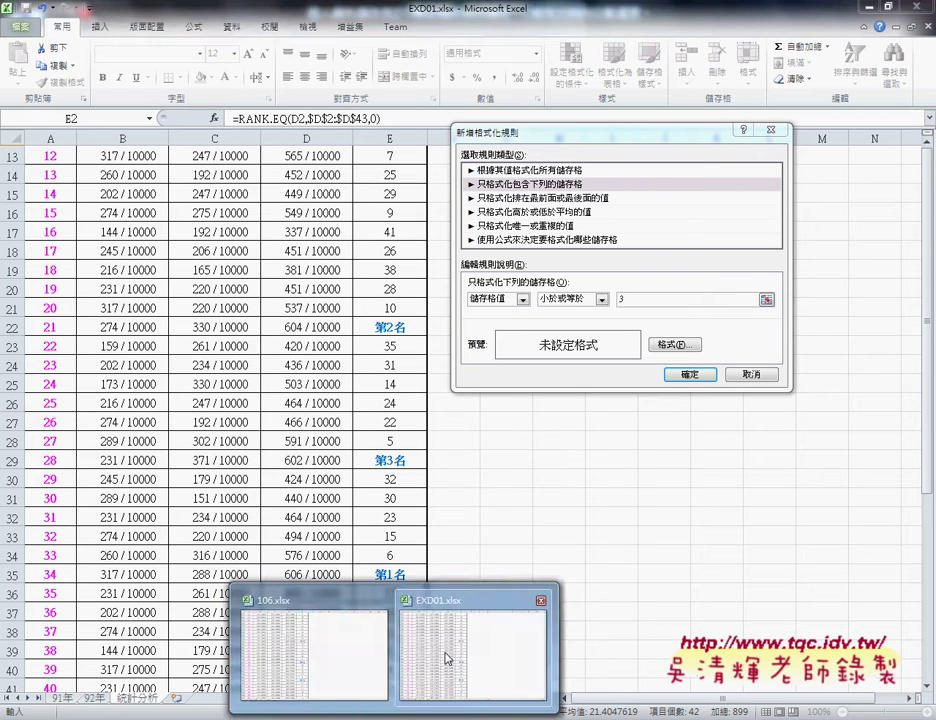
pyautogui.click(447, 658)
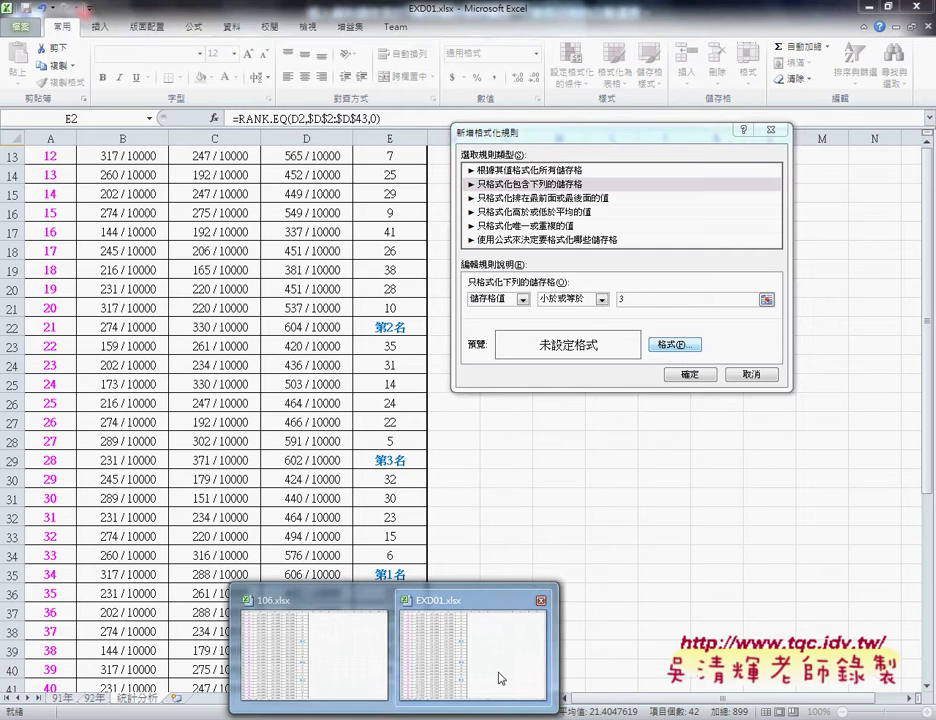
pyautogui.click(491, 681)
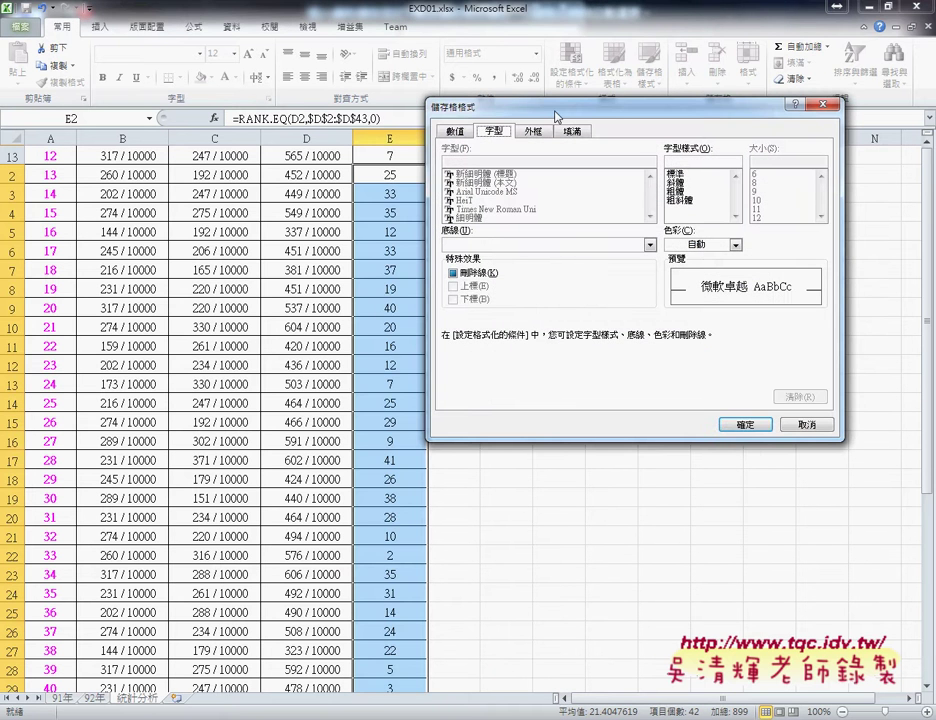
pyautogui.moveTo(555, 108); pyautogui.dragTo(270, 138)
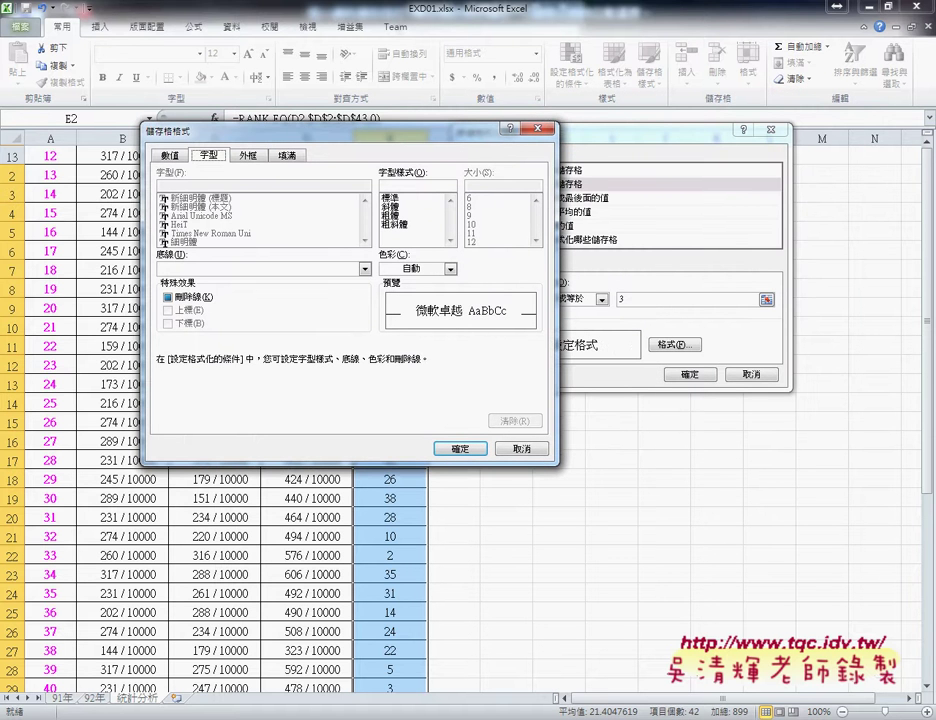
pyautogui.click(292, 650)
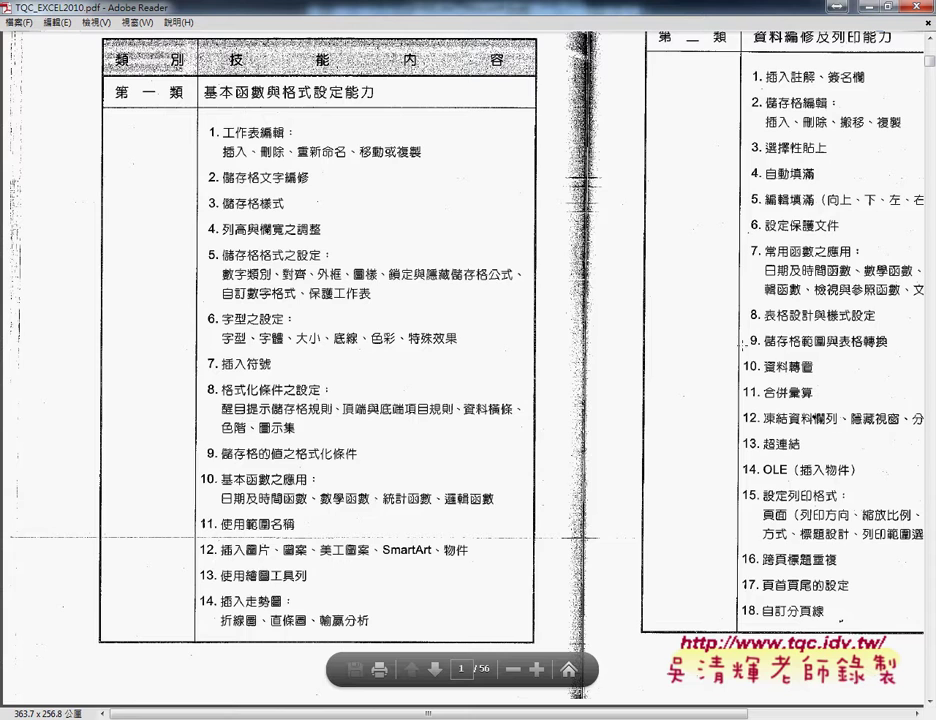
# Turn to question 106 and mark its blue, bold 第×名 requirements, then clear the marks
pyautogui.moveTo(929, 62); pyautogui.dragTo(929, 143)
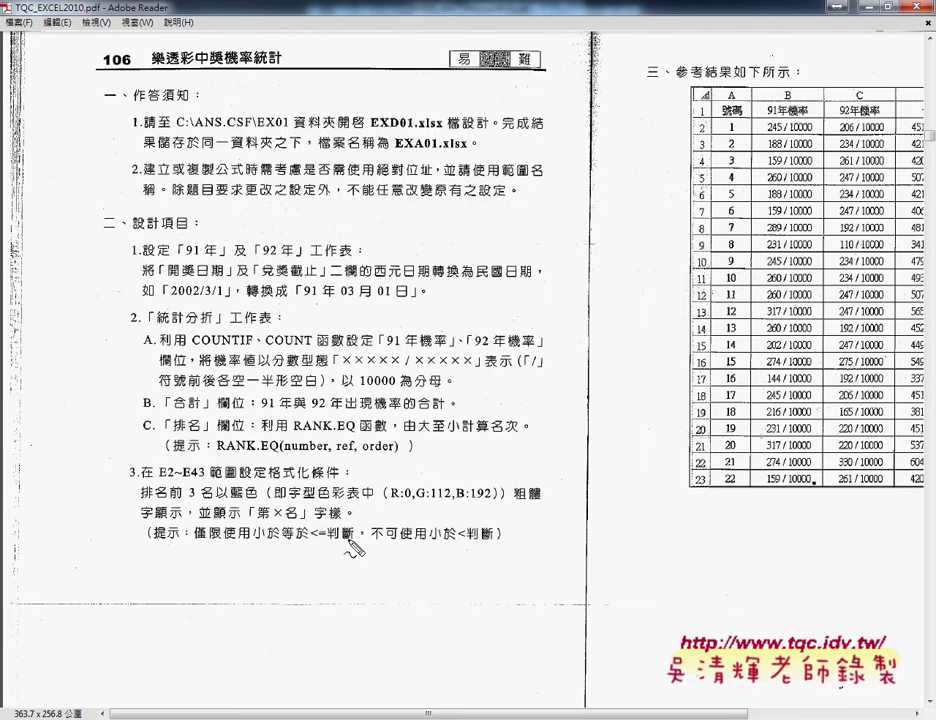
pyautogui.moveTo(233, 496); pyautogui.dragTo(335, 465)
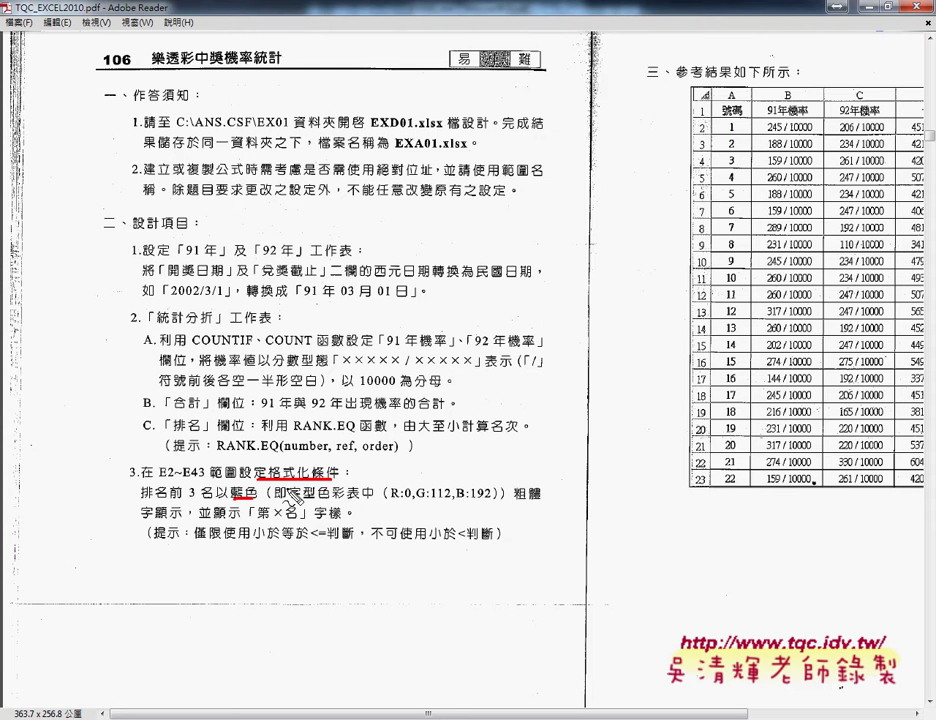
pyautogui.moveTo(262, 503); pyautogui.dragTo(237, 503)
pyautogui.moveTo(512, 493); pyautogui.dragTo(549, 493)
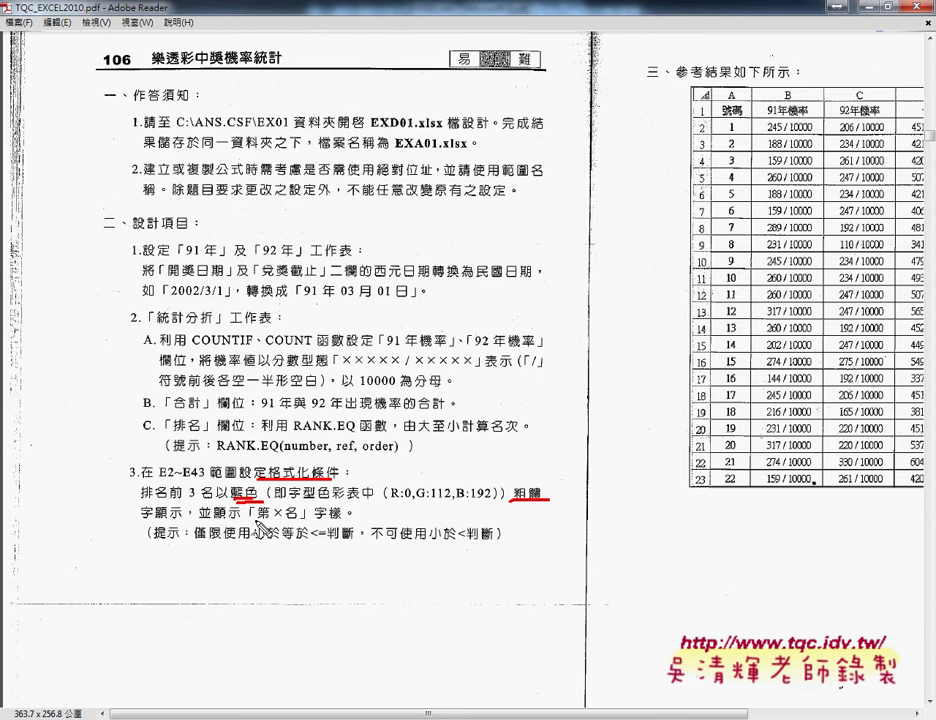
pyautogui.moveTo(257, 520); pyautogui.dragTo(300, 519)
pyautogui.press('e')
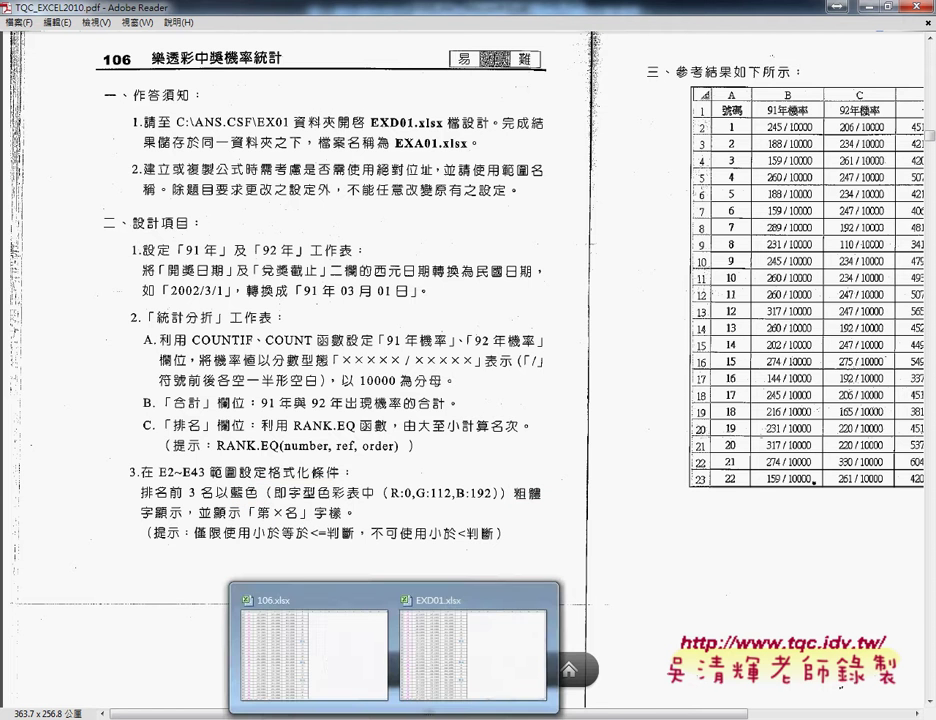
pyautogui.click(472, 650)
# Make the rule's font blue and bold
pyautogui.click(451, 270)
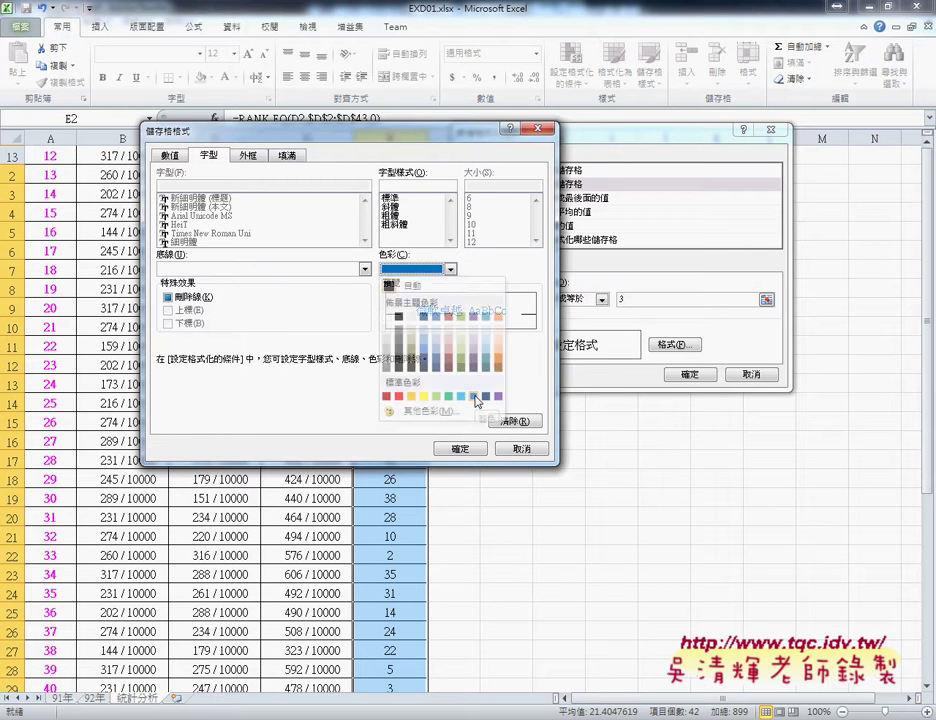
pyautogui.click(476, 398)
pyautogui.click(398, 218)
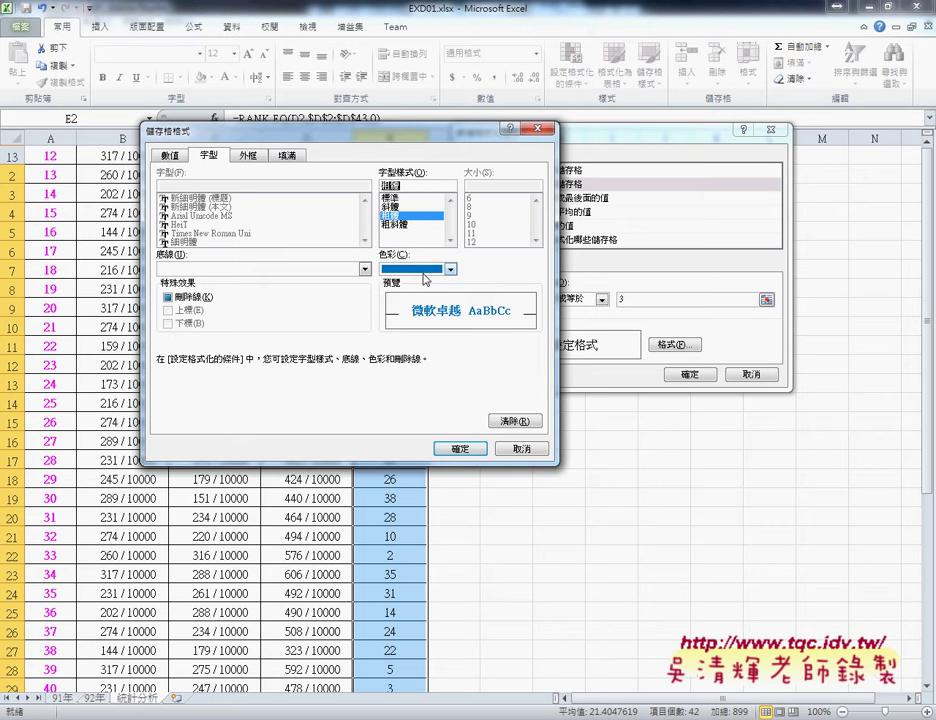
pyautogui.click(170, 156)
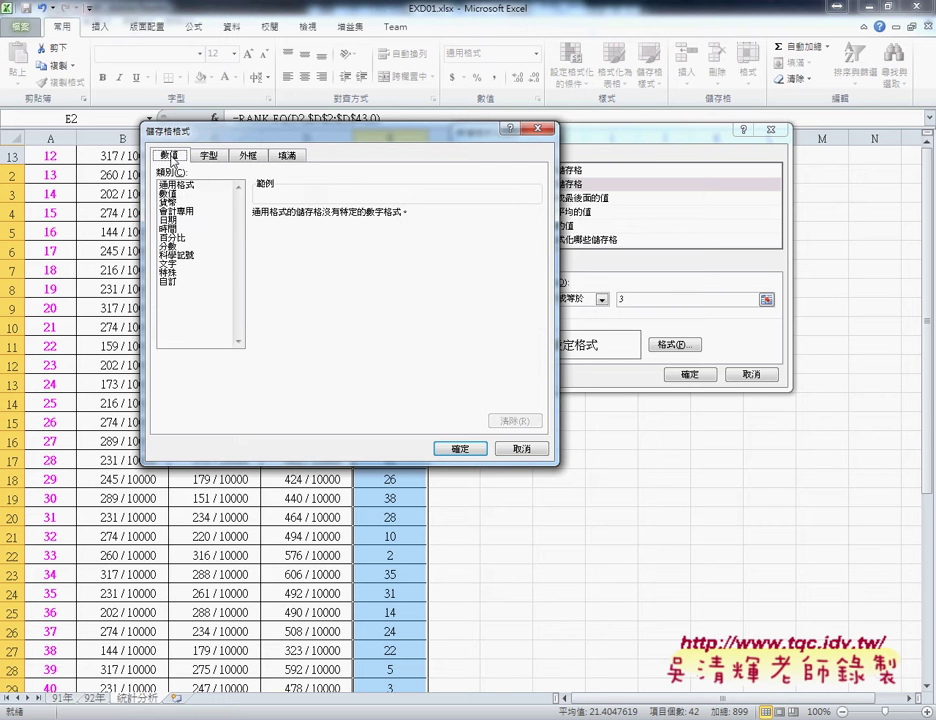
# Give the rule the custom number format 第0名 and confirm the Format Cells dialog
pyautogui.click(177, 186)
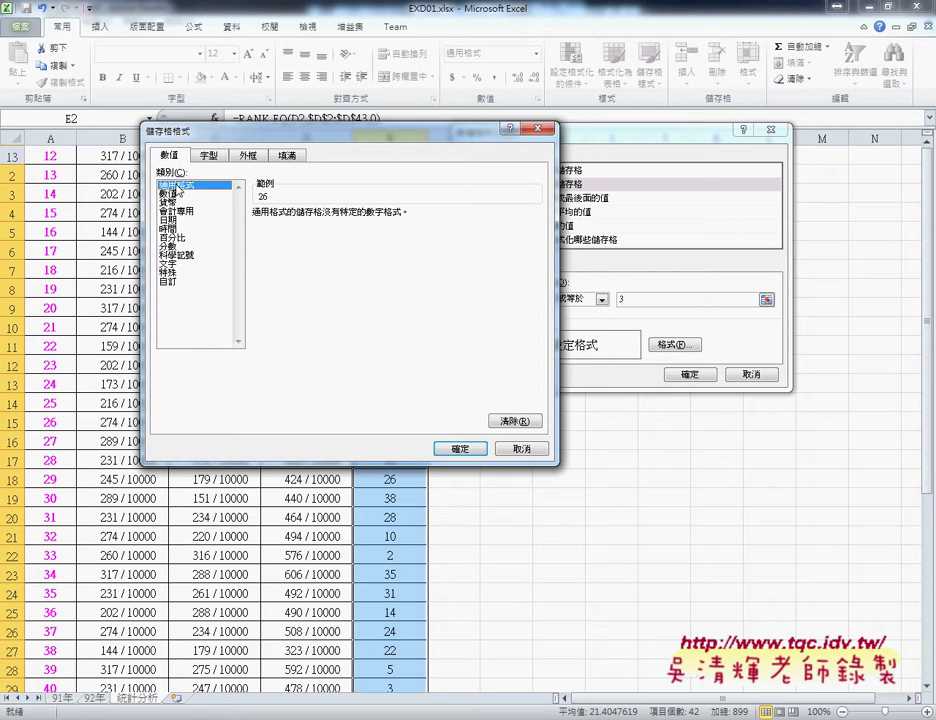
pyautogui.moveTo(352, 137); pyautogui.dragTo(636, 119)
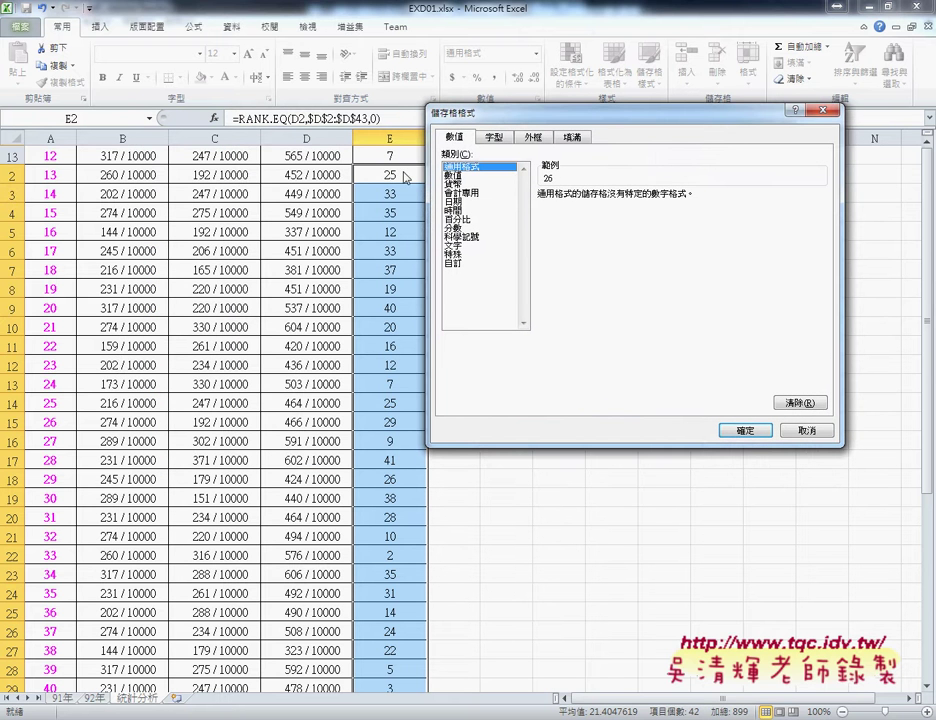
pyautogui.click(455, 263)
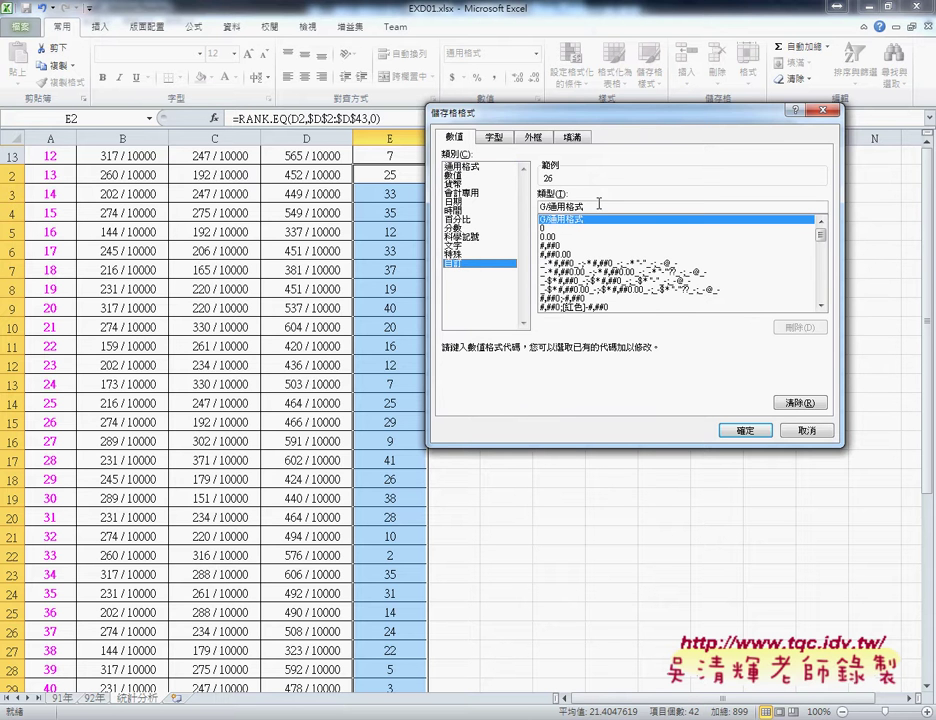
pyautogui.moveTo(597, 206); pyautogui.dragTo(522, 208)
pyautogui.click(548, 227)
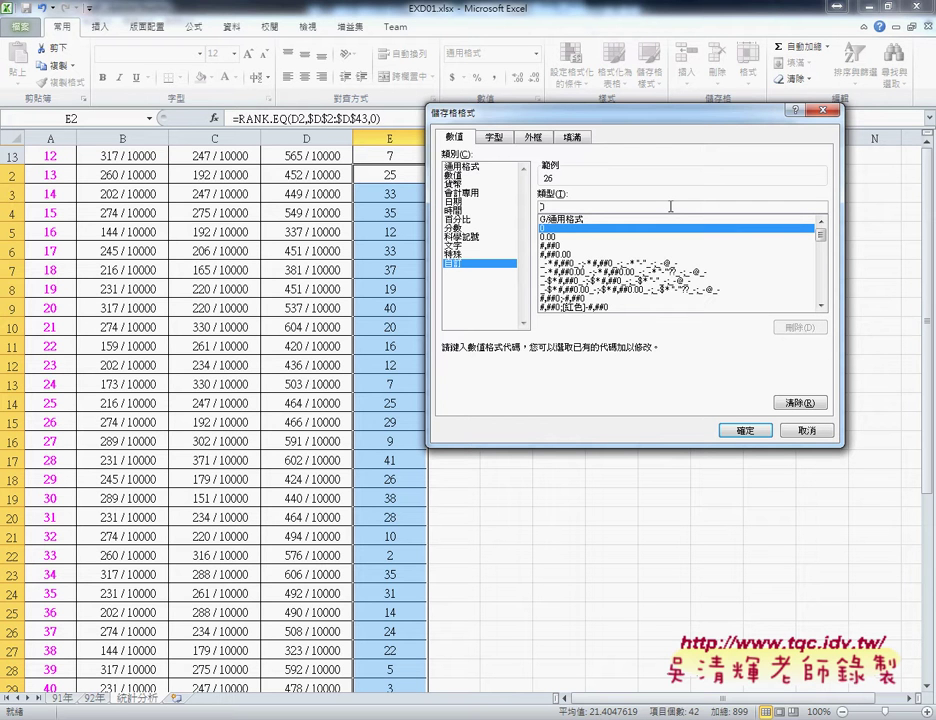
pyautogui.write('第')
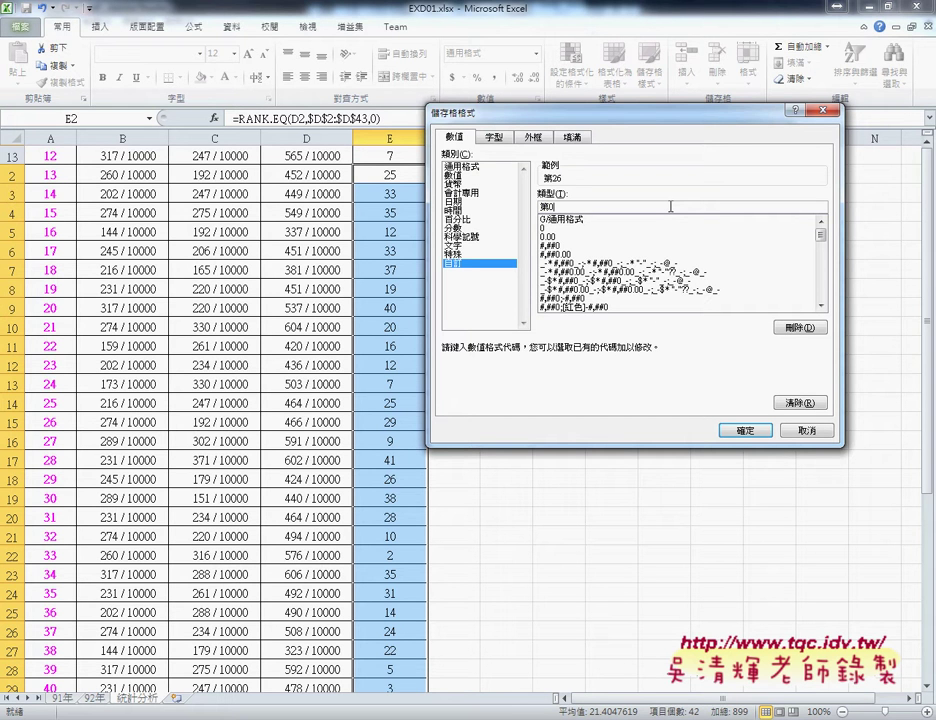
pyautogui.write('名')
pyautogui.press('Return')
pyautogui.click(494, 137)
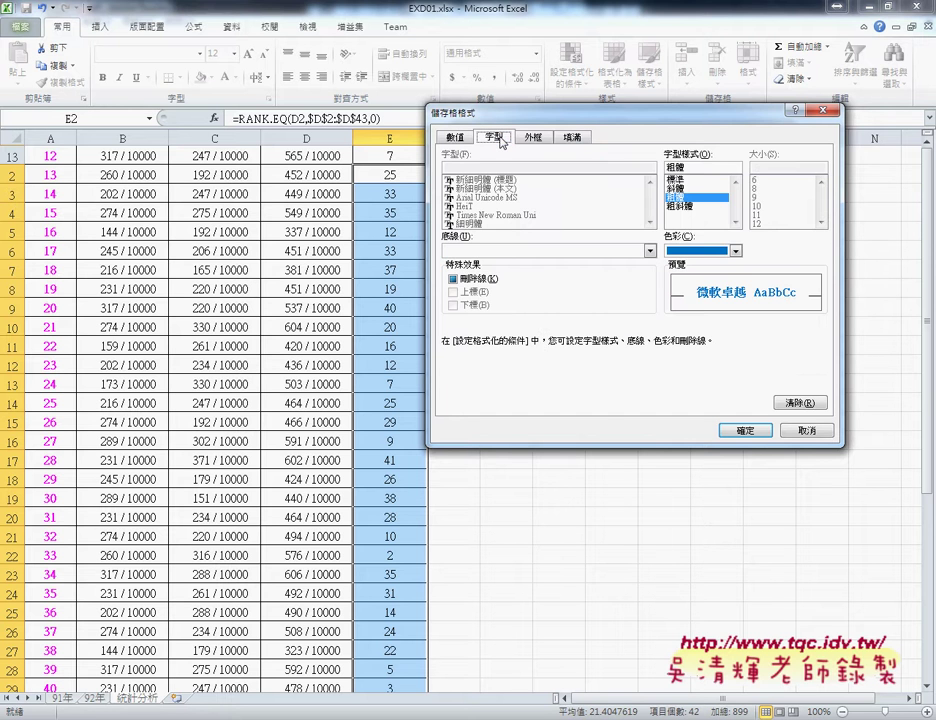
pyautogui.click(455, 138)
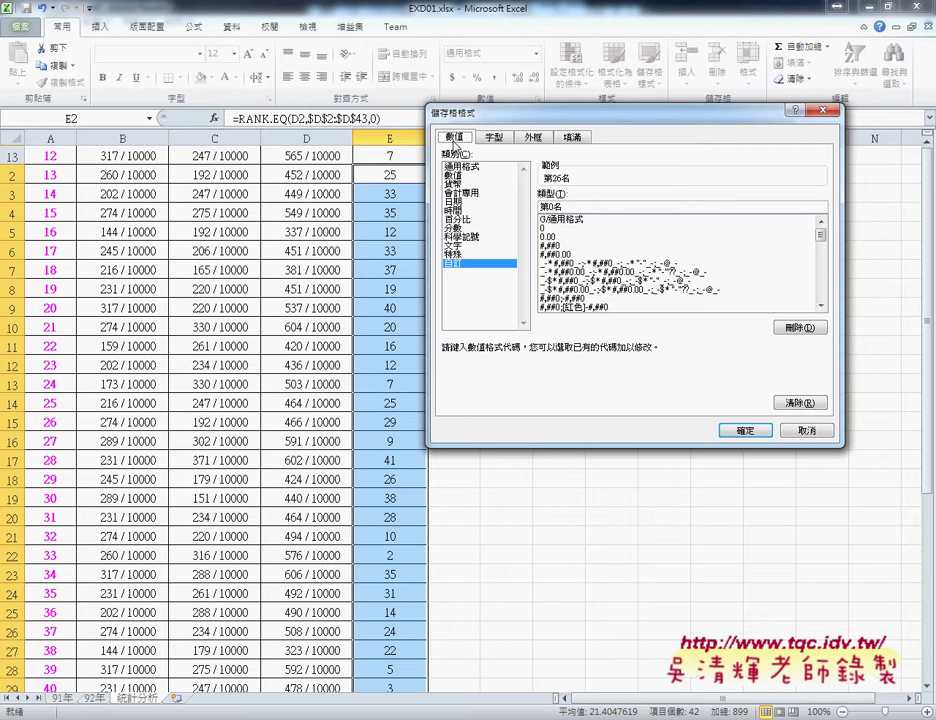
pyautogui.click(745, 429)
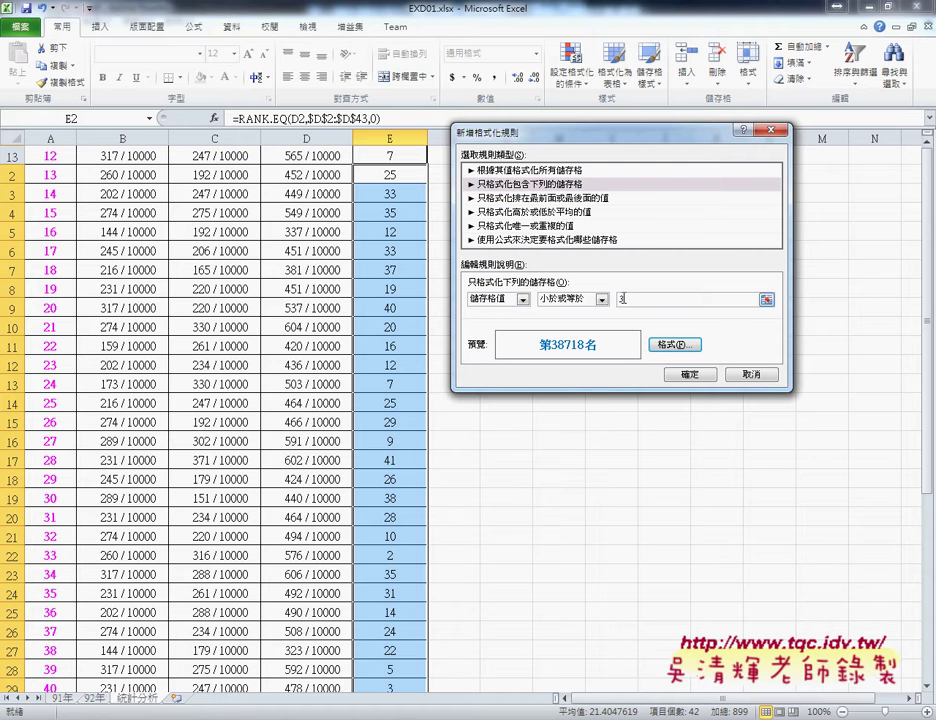
# Apply the ≤ 3 rule and verify ranks 1–3 show as blue bold 第1名, 第2名, 第3名
pyautogui.press('Tab')
pyautogui.click(716, 378)
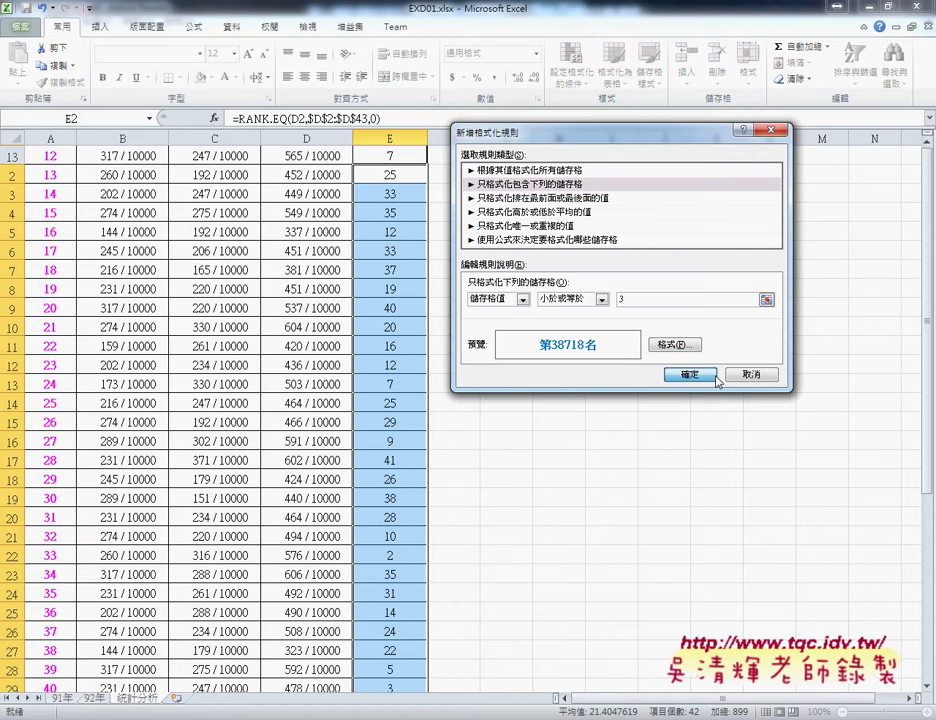
pyautogui.scroll(-1, 714, 372)
pyautogui.scroll(-2, 714, 372)
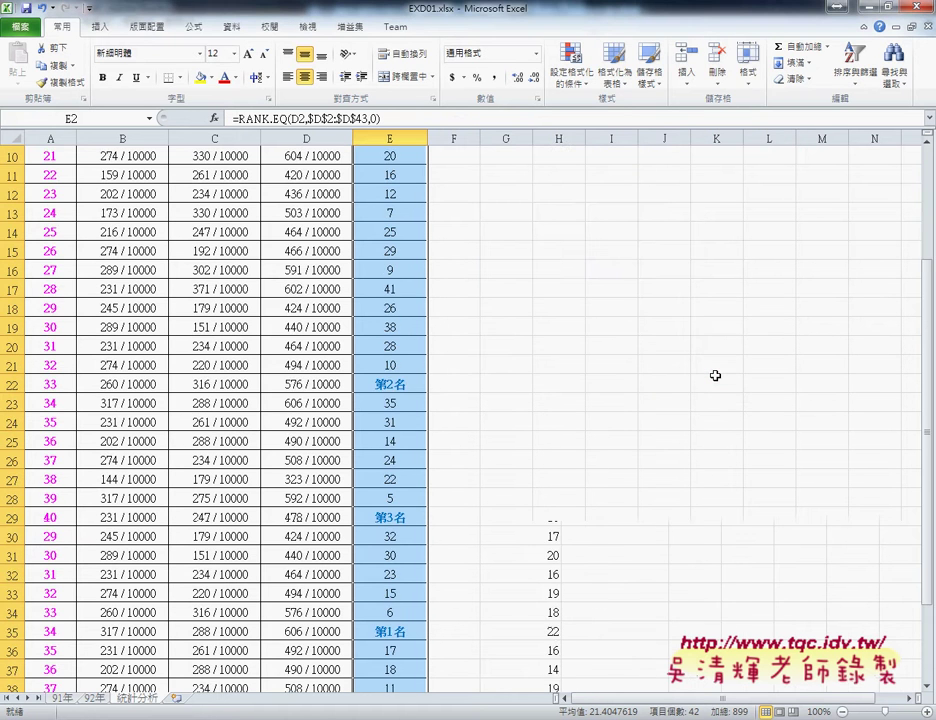
pyautogui.scroll(-2, 667, 376)
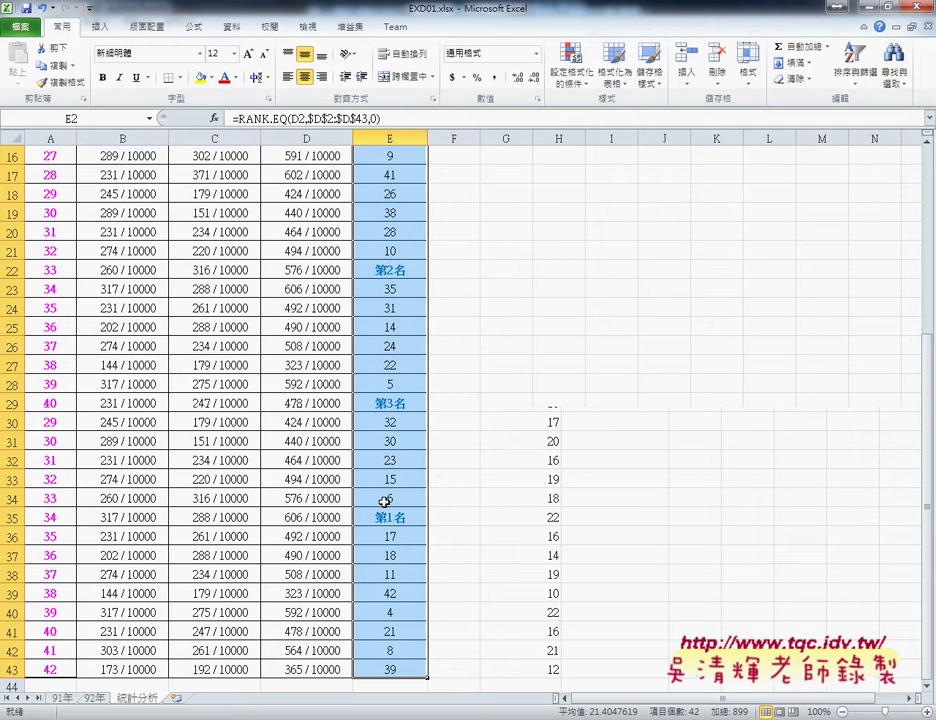
pyautogui.scroll(3, 384, 501)
pyautogui.scroll(2, 386, 300)
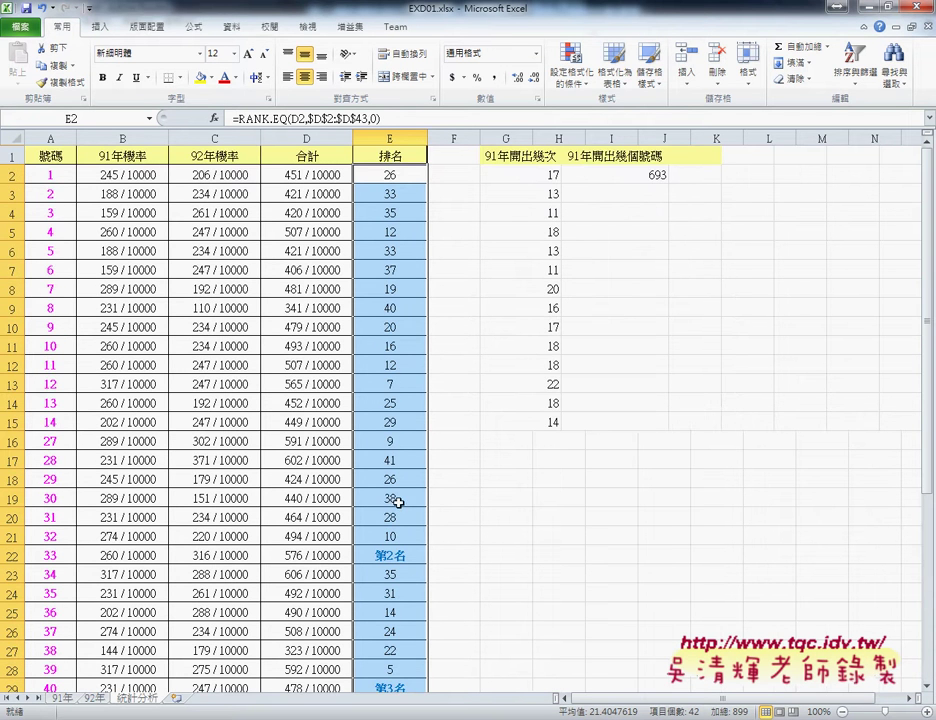
pyautogui.click(569, 65)
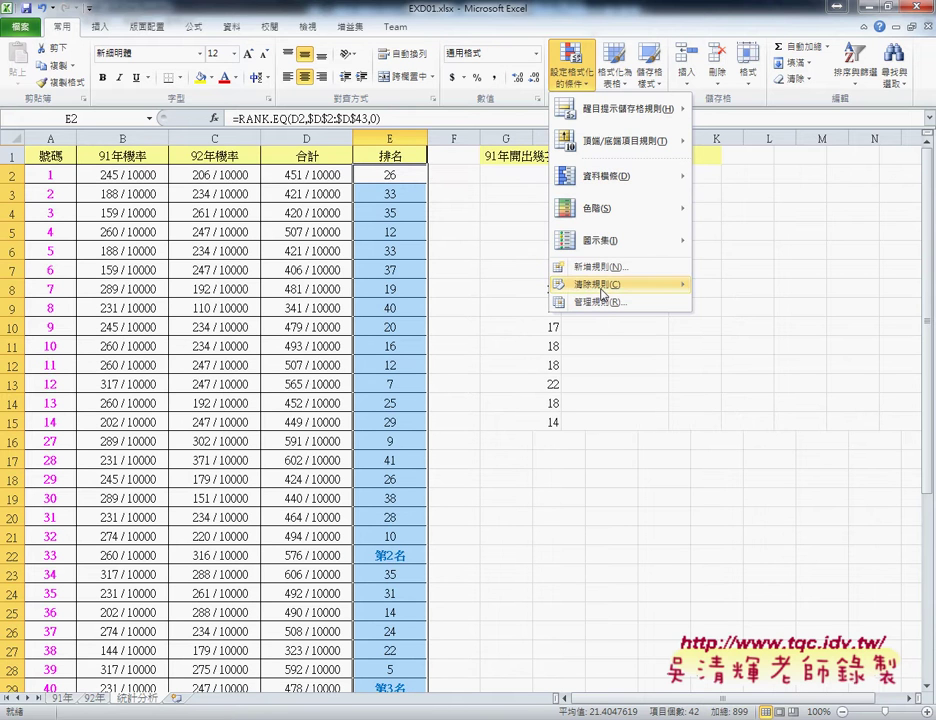
pyautogui.click(602, 302)
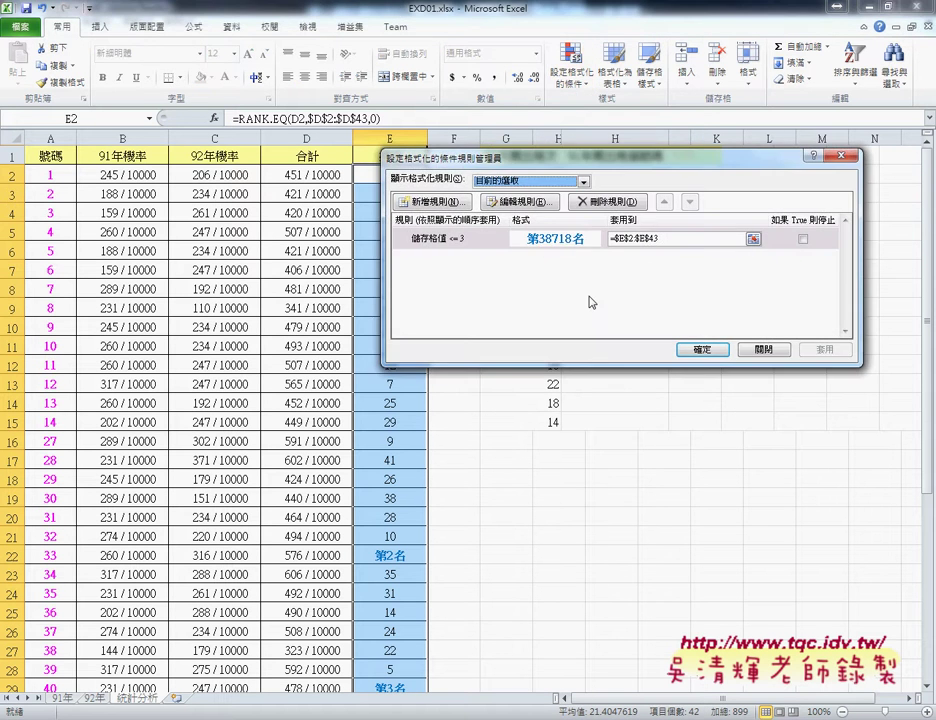
pyautogui.click(513, 203)
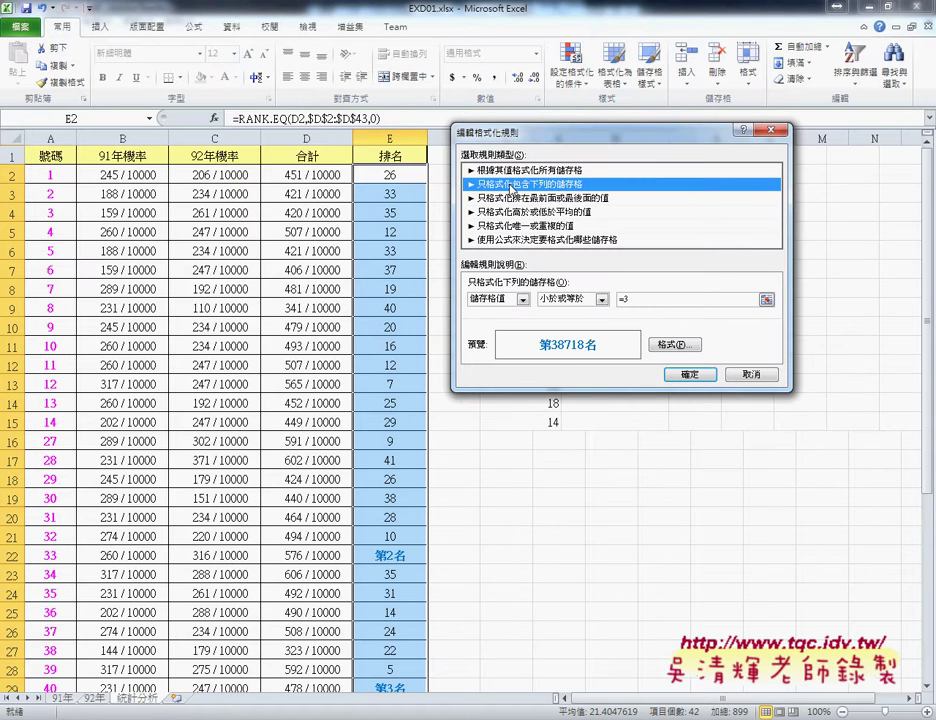
pyautogui.moveTo(522, 197)
pyautogui.mouseDown()
pyautogui.moveTo(548, 202)
pyautogui.moveTo(480, 168)
pyautogui.moveTo(568, 195)
pyautogui.mouseUp()
pyautogui.moveTo(620, 299); pyautogui.dragTo(487, 320)
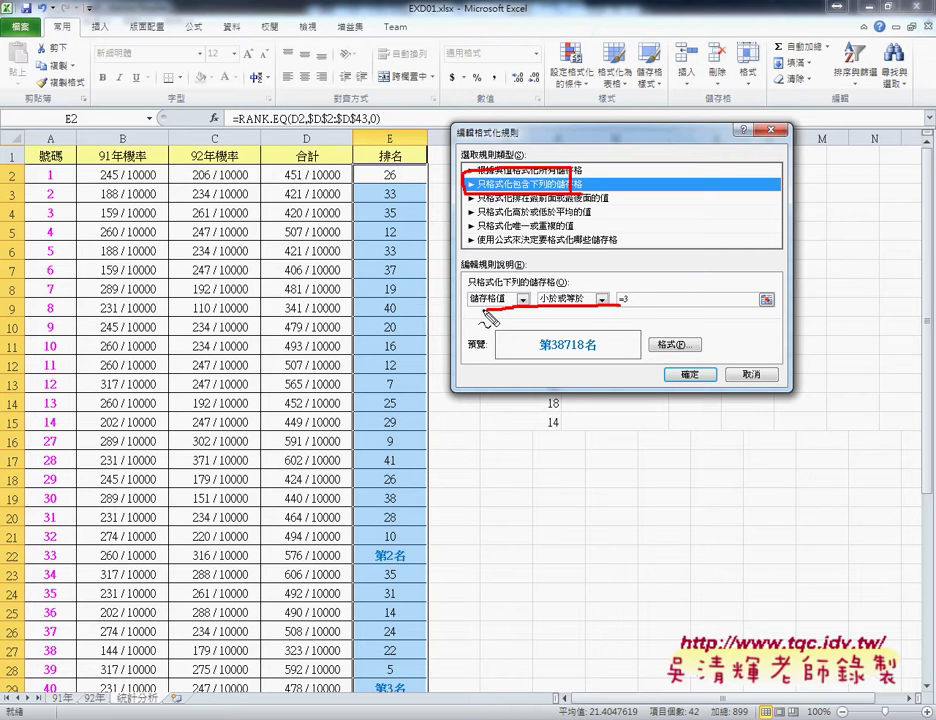
pyautogui.moveTo(645, 340); pyautogui.dragTo(660, 352)
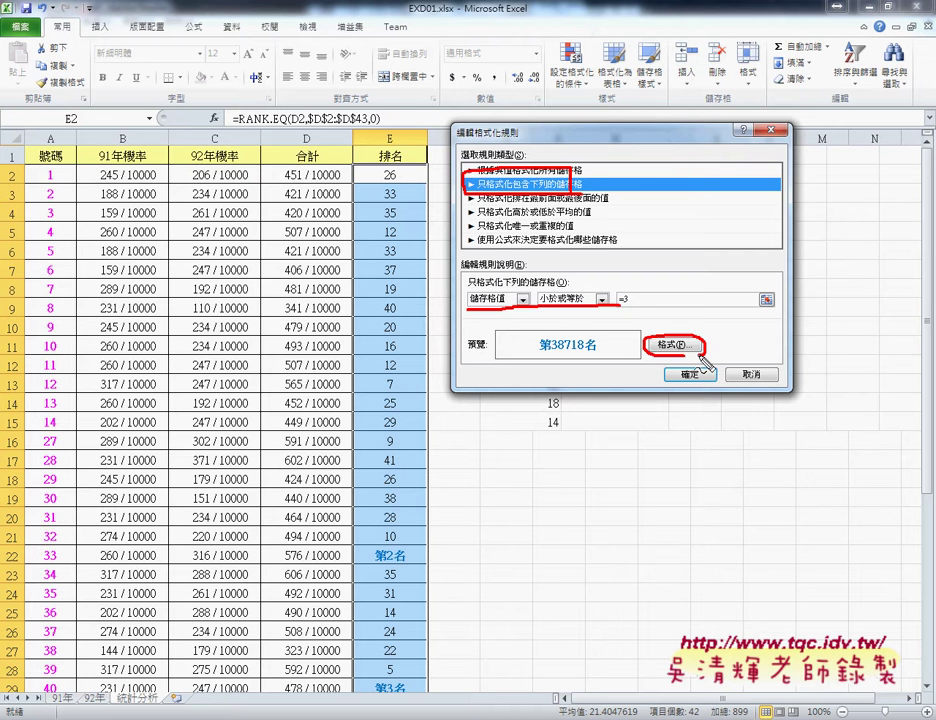
pyautogui.press('Escape')
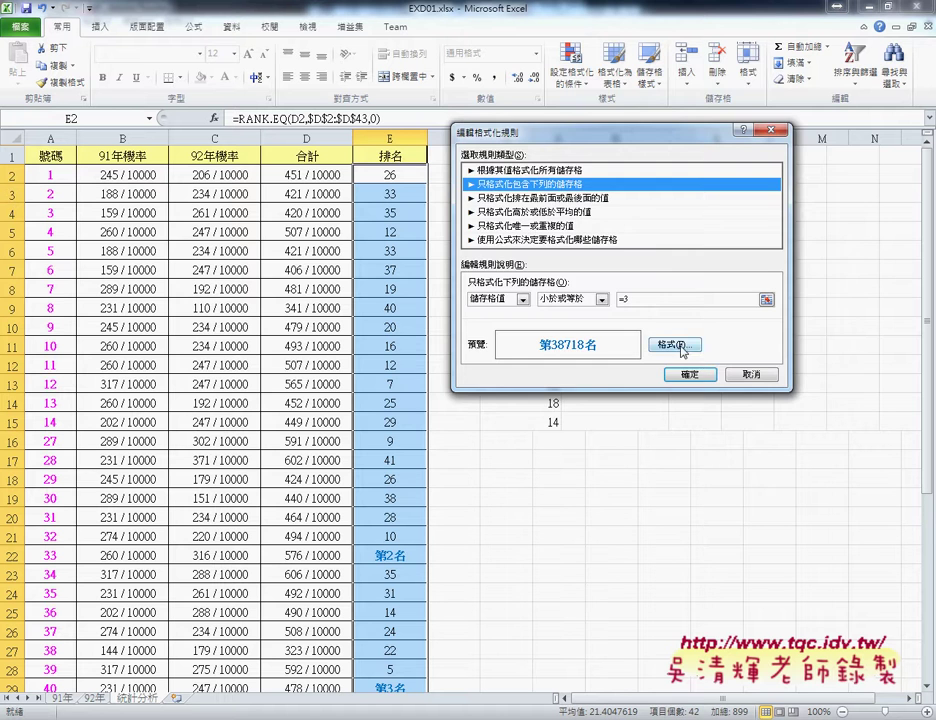
pyautogui.click(688, 346)
pyautogui.click(482, 111)
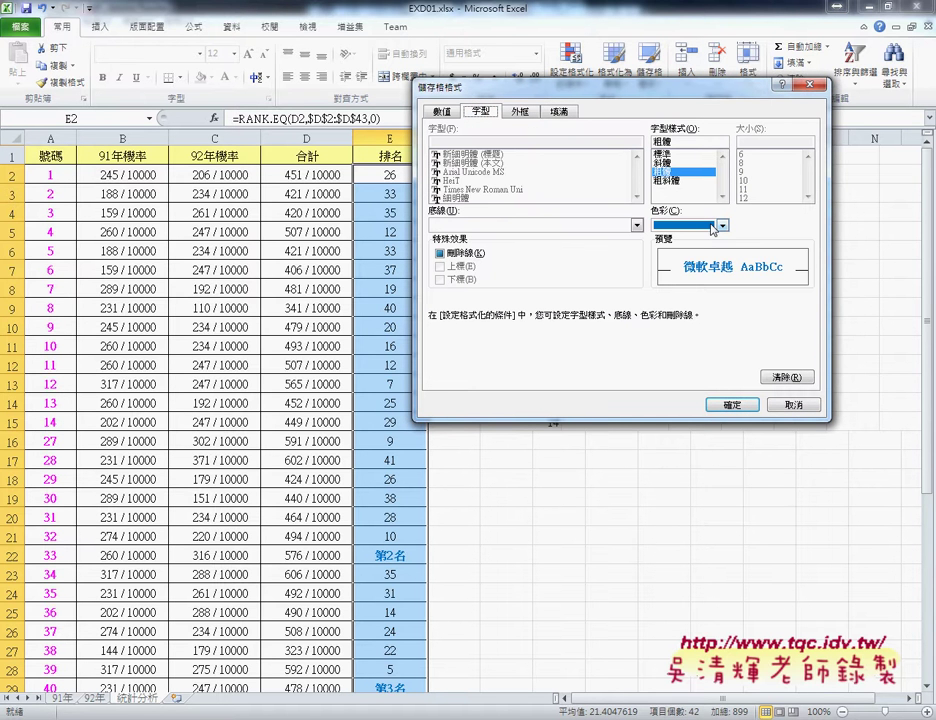
pyautogui.click(444, 112)
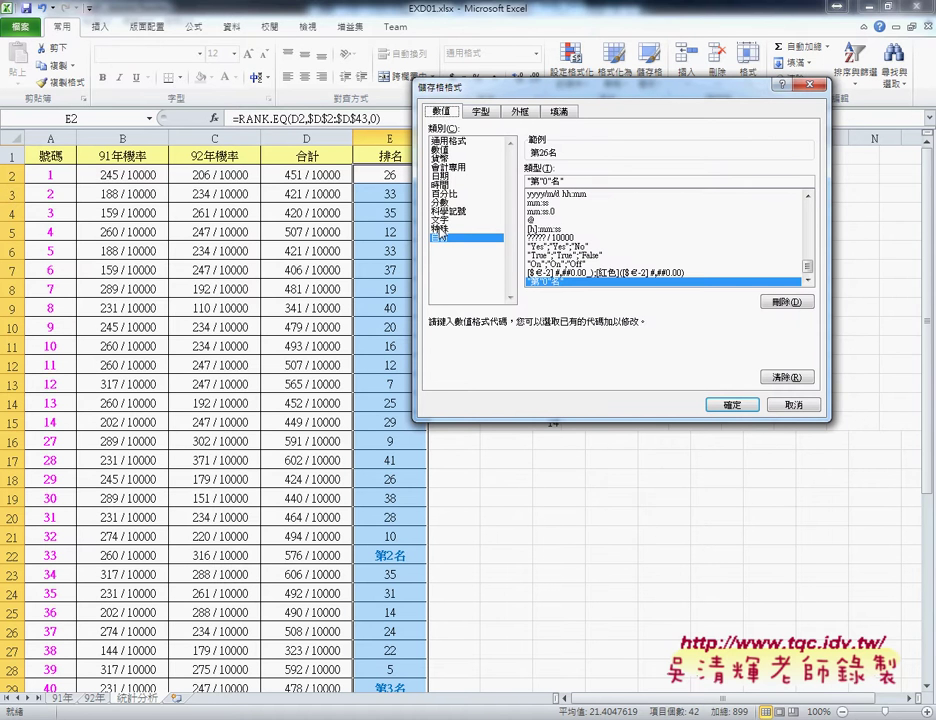
pyautogui.click(533, 182)
pyautogui.hotkey('shift', 'Home')
pyautogui.press('End')
pyautogui.hotkey('shift', 'Left')
pyautogui.hotkey('shift', 'Left')
pyautogui.hotkey('shift', 'Left')
pyautogui.click(528, 183)
pyautogui.press('Delete')
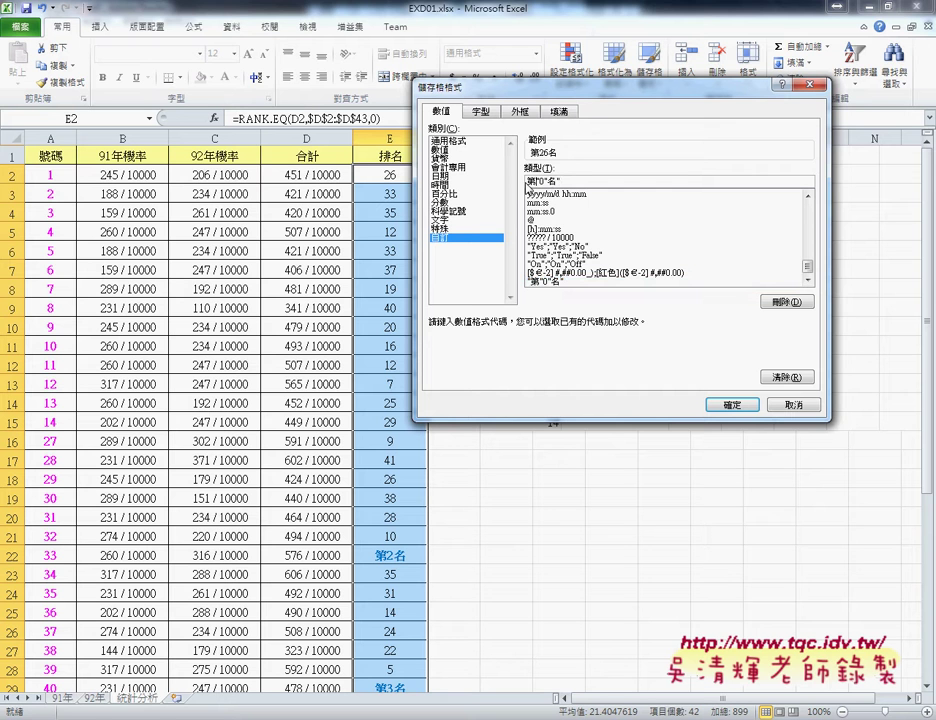
pyautogui.press('Delete')
pyautogui.press('Right')
pyautogui.press('Delete')
pyautogui.write('"第"0')
pyautogui.write('"')
pyautogui.click(731, 405)
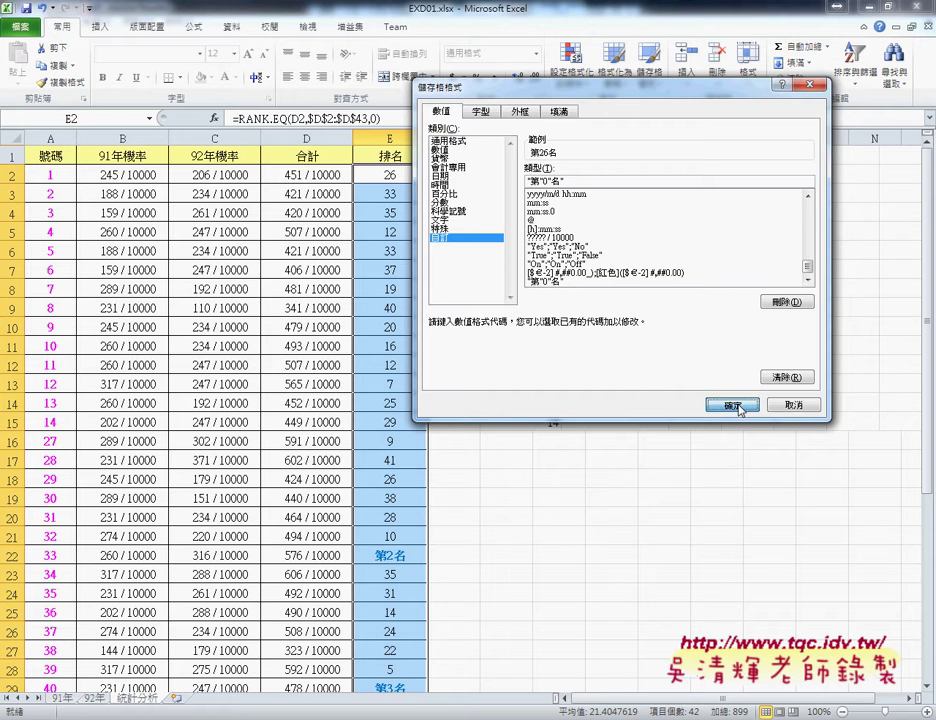
pyautogui.click(689, 374)
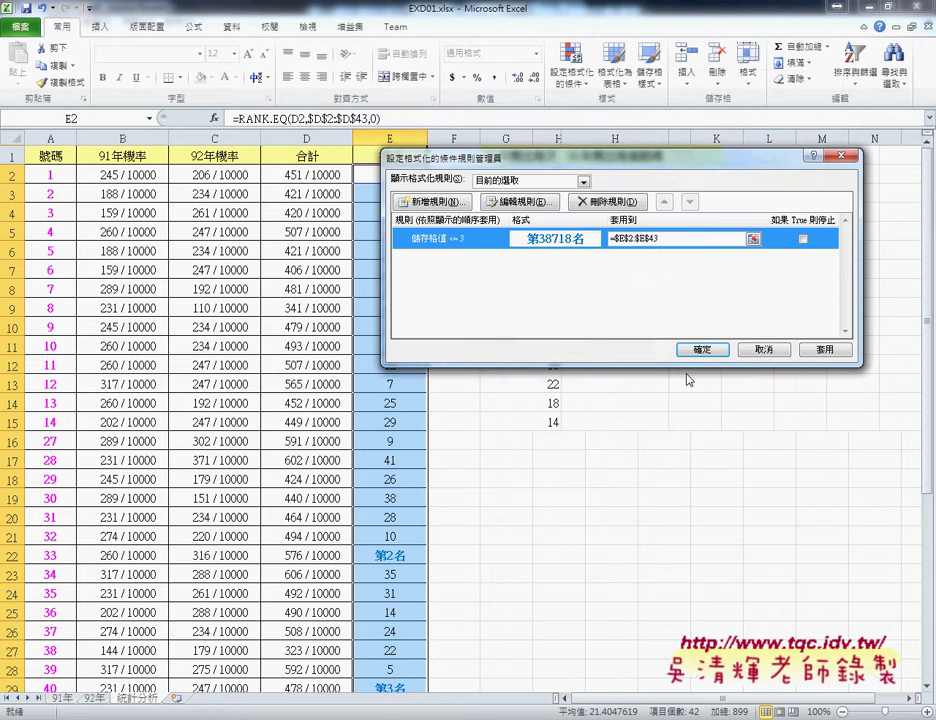
pyautogui.click(703, 350)
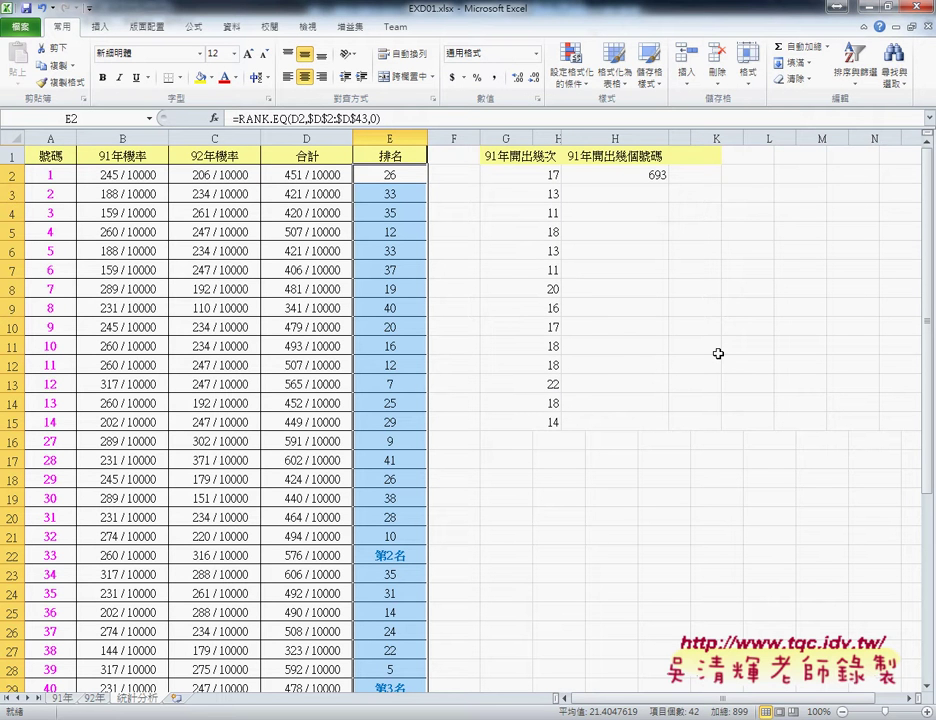
# Use Save As (F12) to store the workbook on the Desktop as 106A.xlsx
pyautogui.click(22, 27)
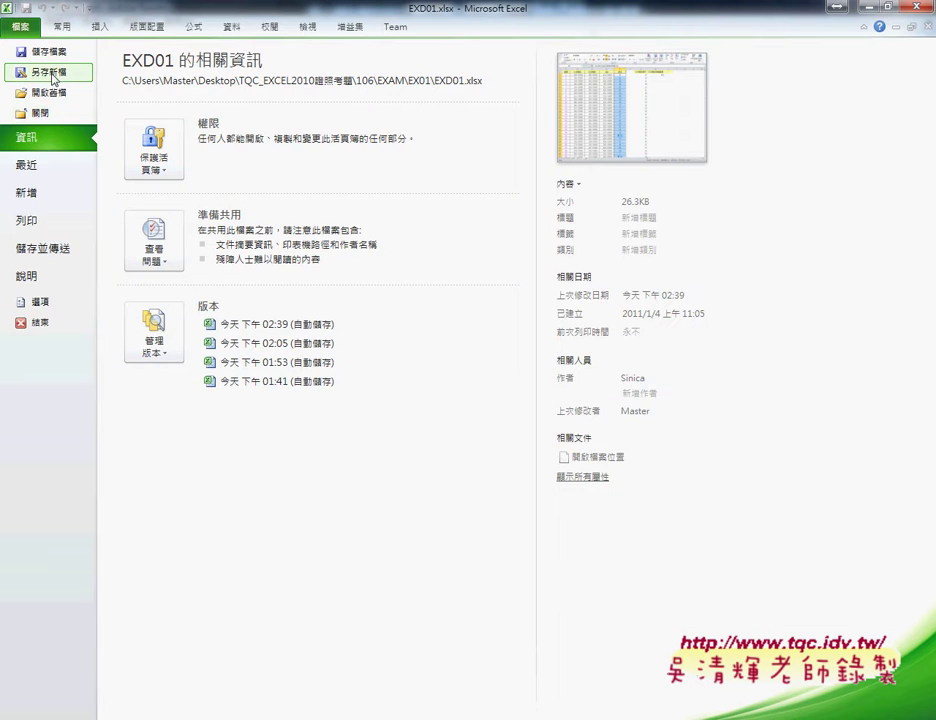
pyautogui.press('Escape')
pyautogui.press('F12')
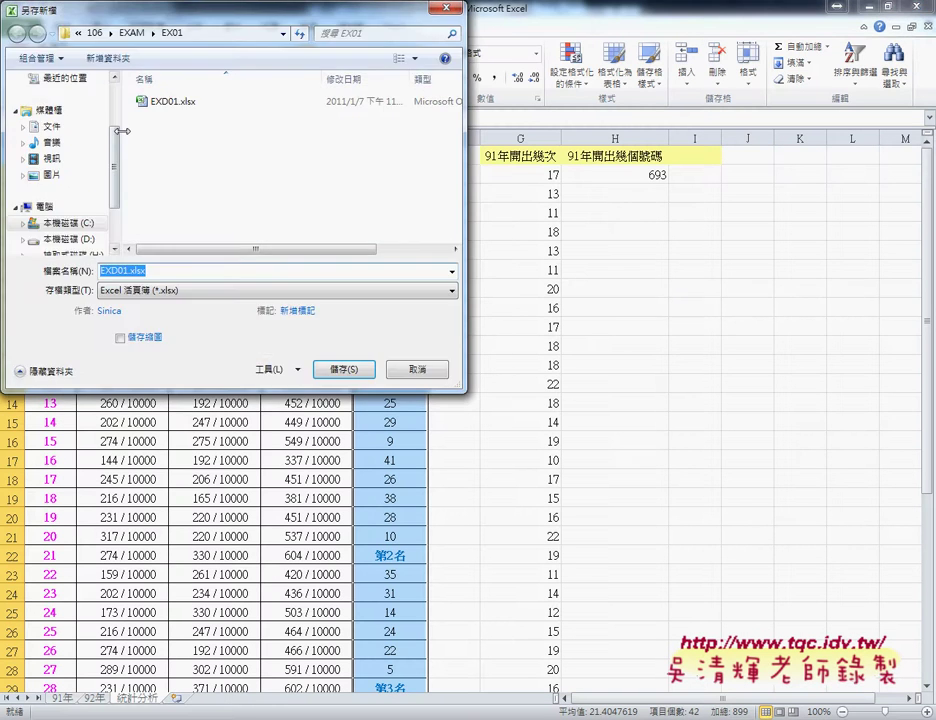
pyautogui.scroll(3, 100, 140)
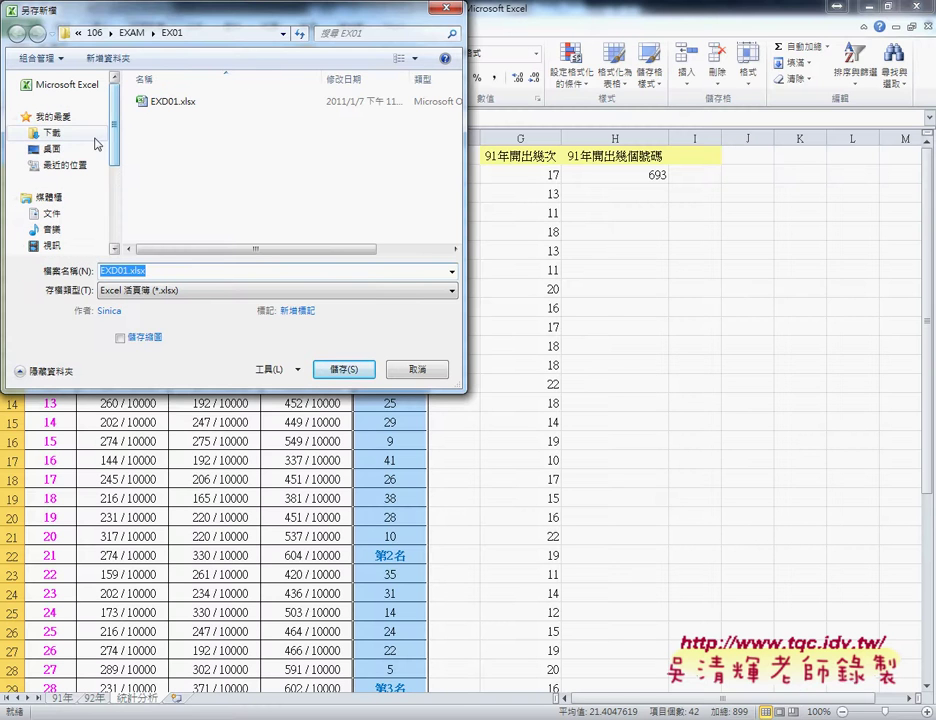
pyautogui.click(55, 148)
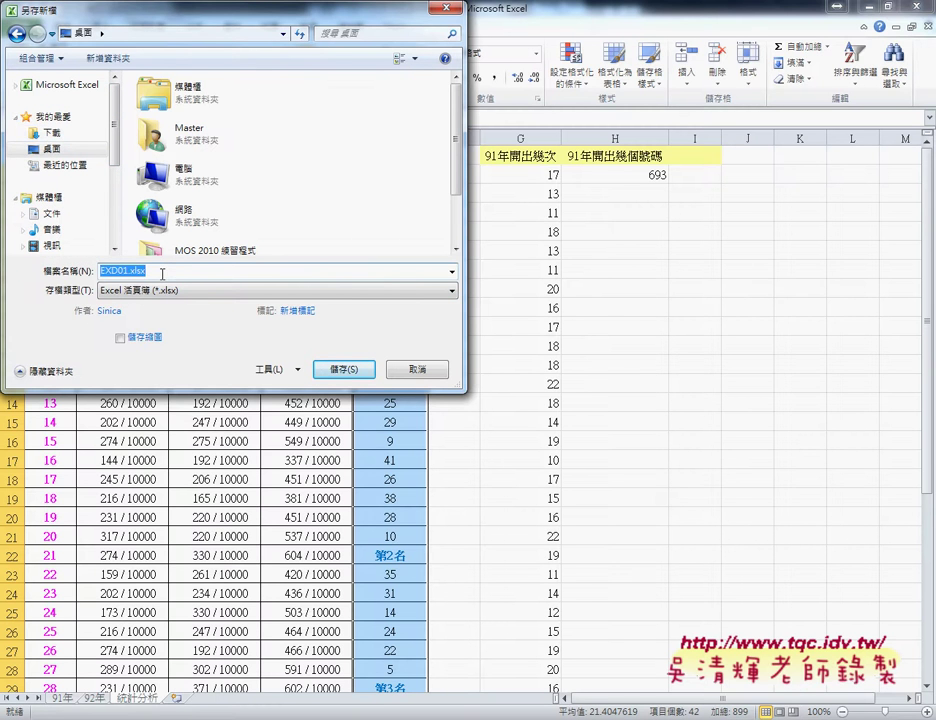
pyautogui.write('106A')
pyautogui.press('Return')
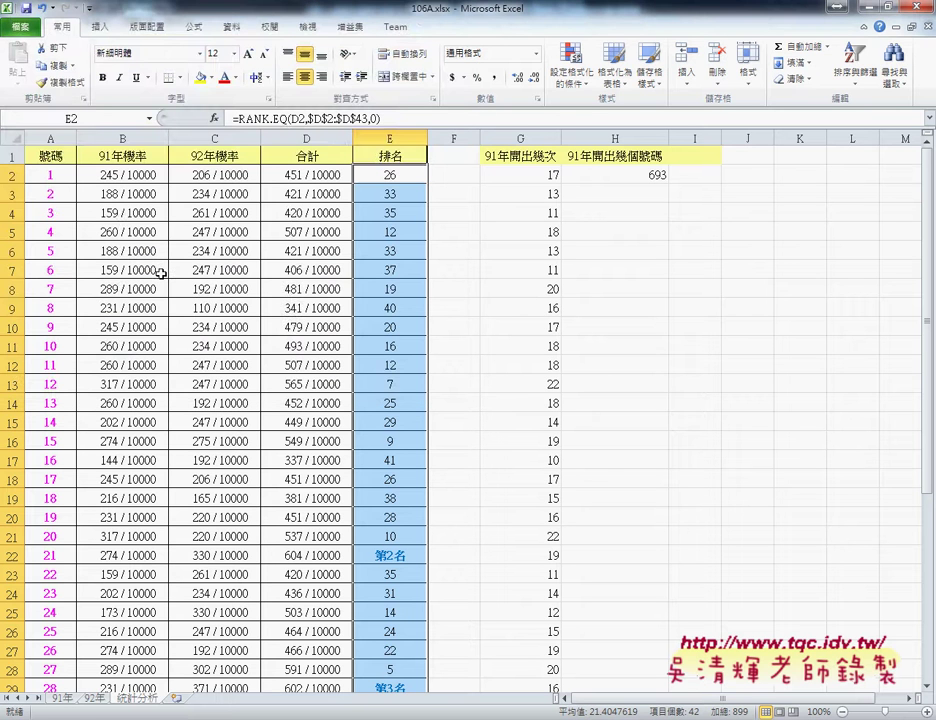